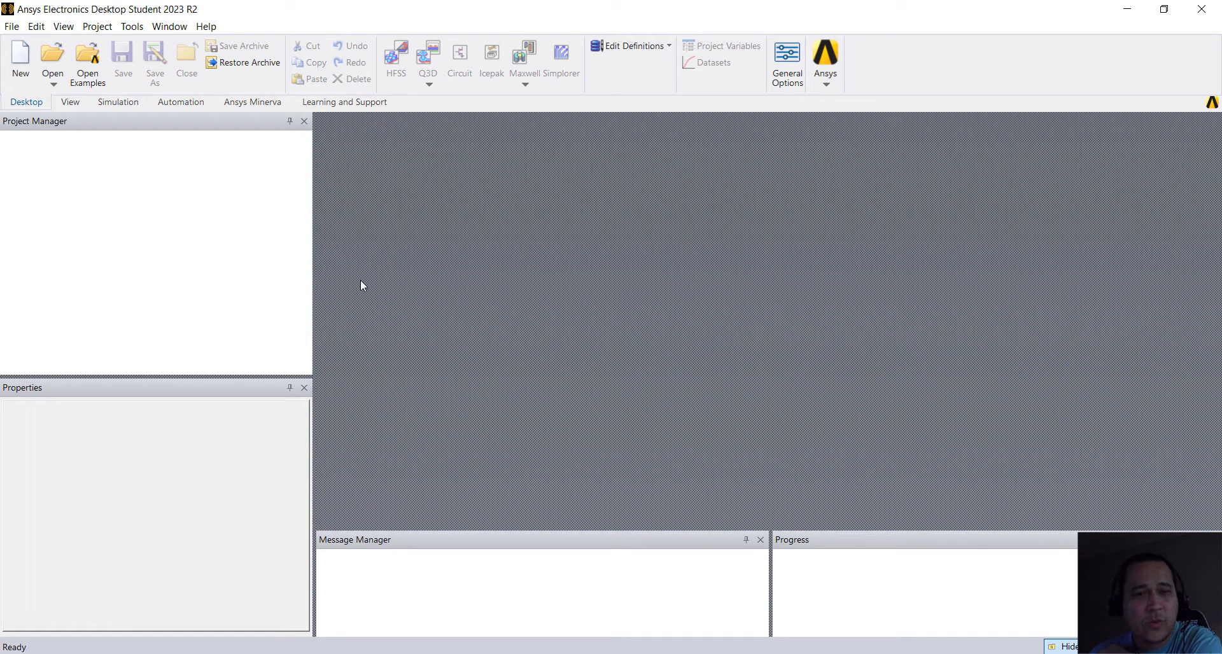
Open the bp_filter.aedt project from the HFSS > RF Microwave examples folder.
{"action": "left_click", "coordinate": [99, 78]}
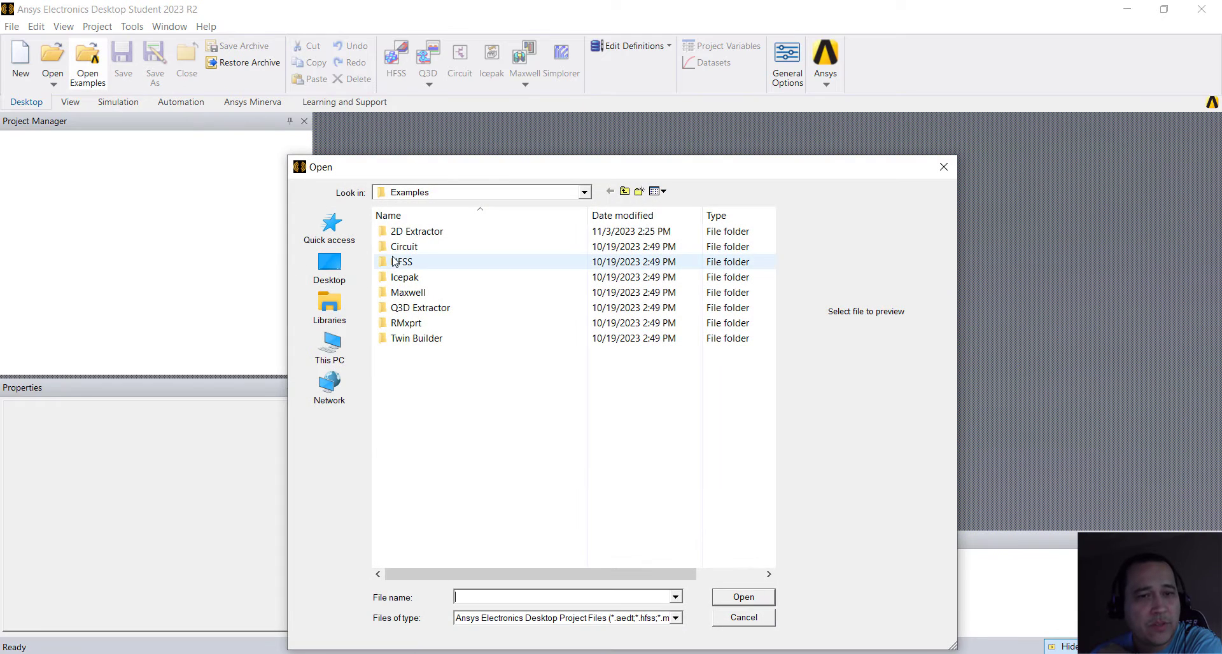
{"action": "double_click", "coordinate": [393, 261]}
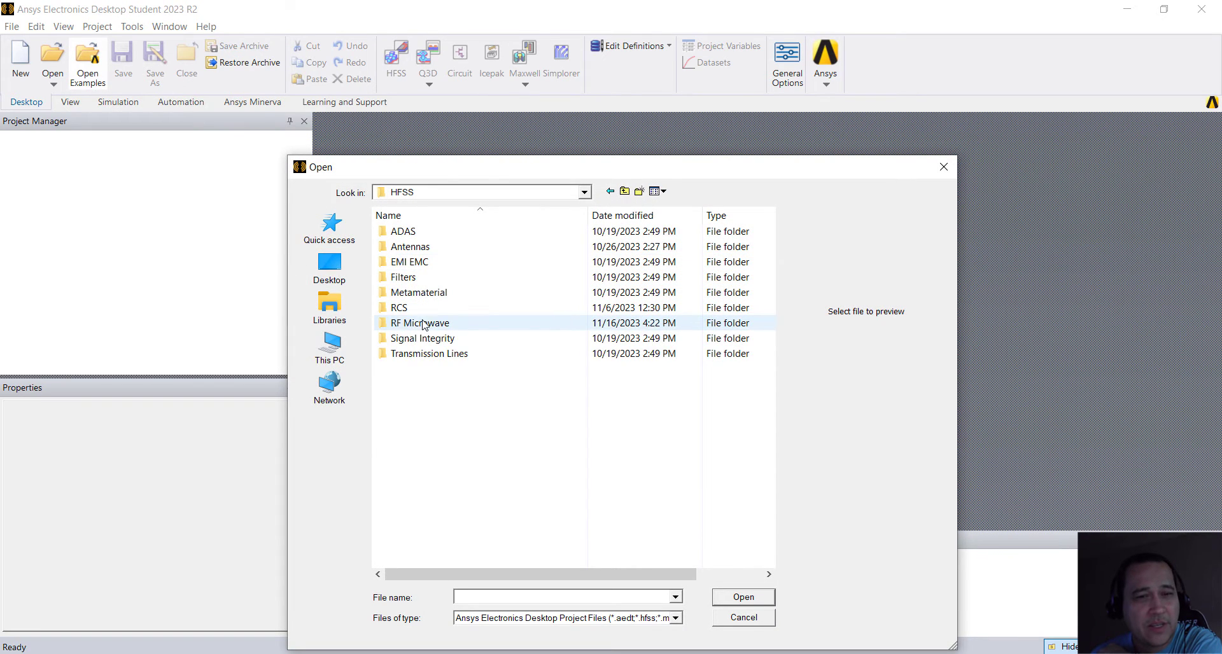
{"action": "double_click", "coordinate": [464, 326]}
{"action": "left_click", "coordinate": [514, 283]}
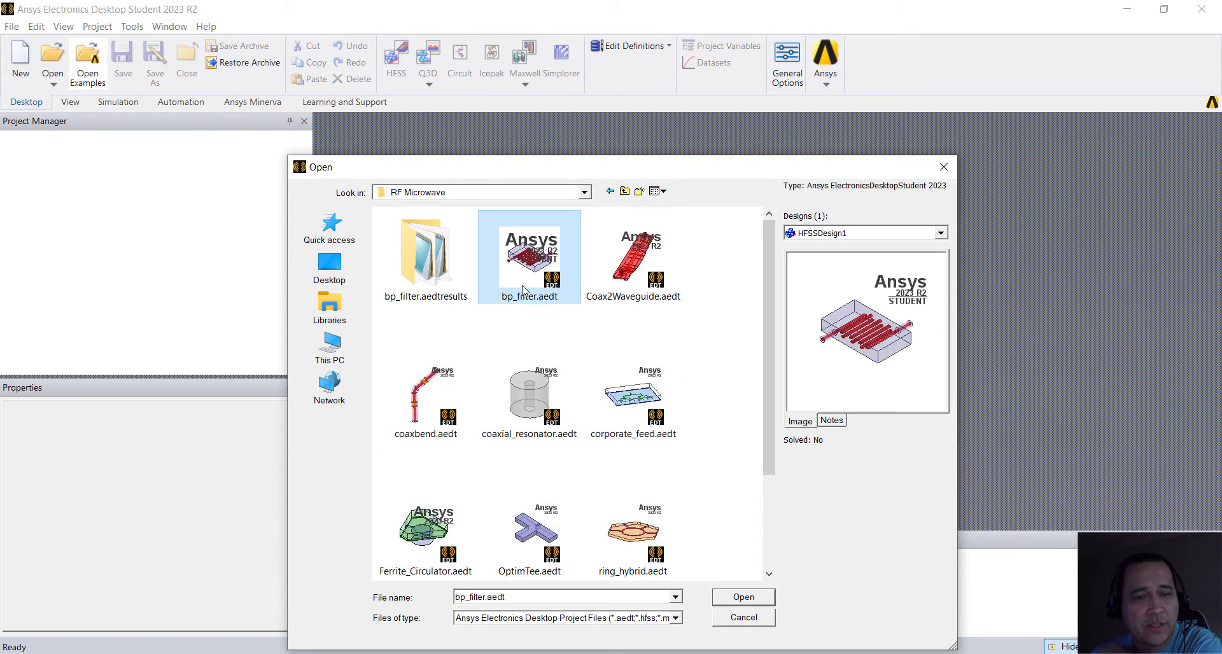
{"action": "left_click", "coordinate": [759, 603]}
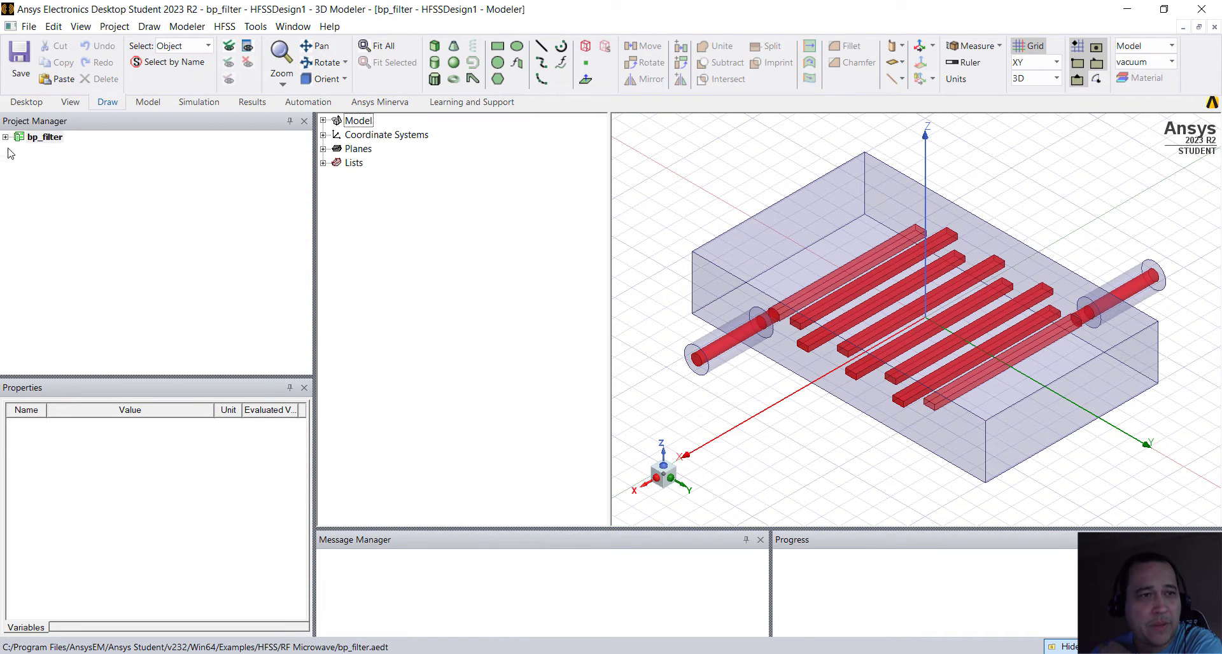
Confirm Sweep1 under Setup1 as an interpolating 0.6–2.4 GHz sweep, ready for solving.
{"action": "left_click", "coordinate": [5, 138]}
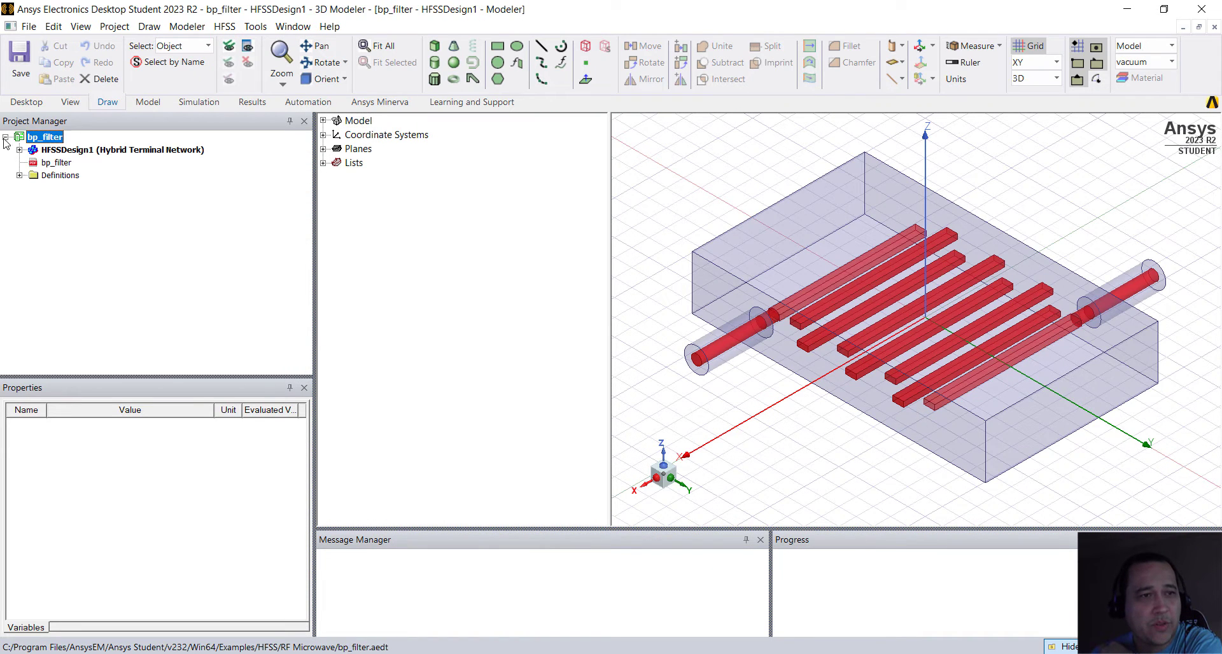
{"action": "left_click", "coordinate": [19, 150]}
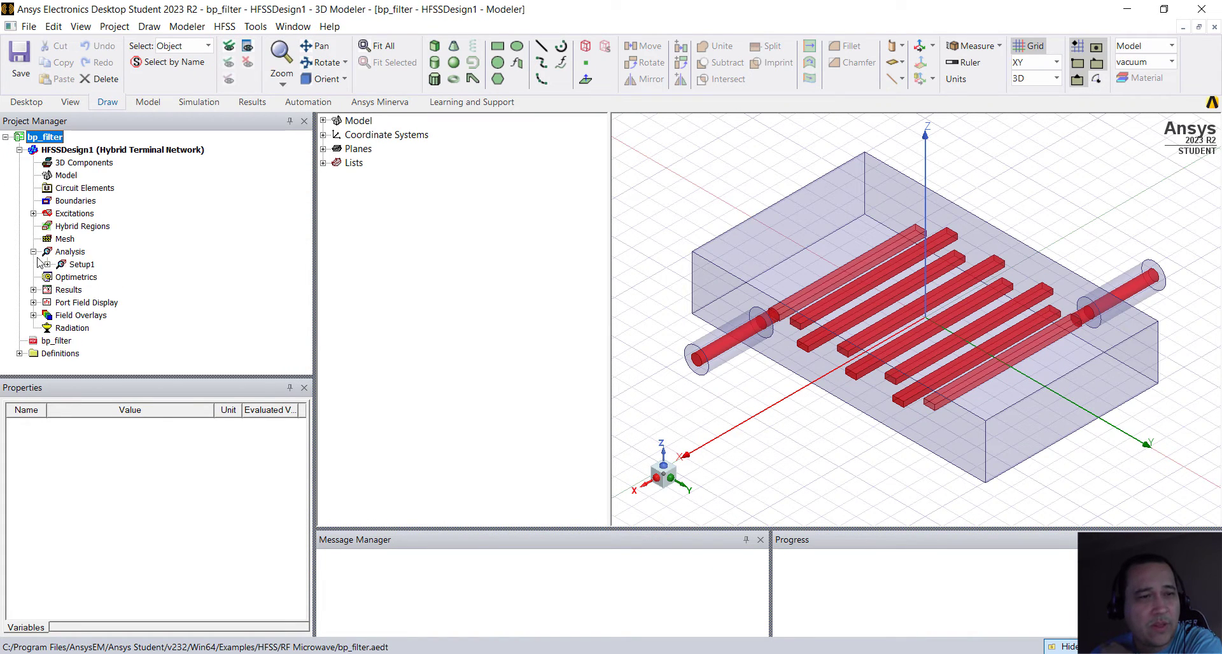
{"action": "left_click", "coordinate": [34, 252]}
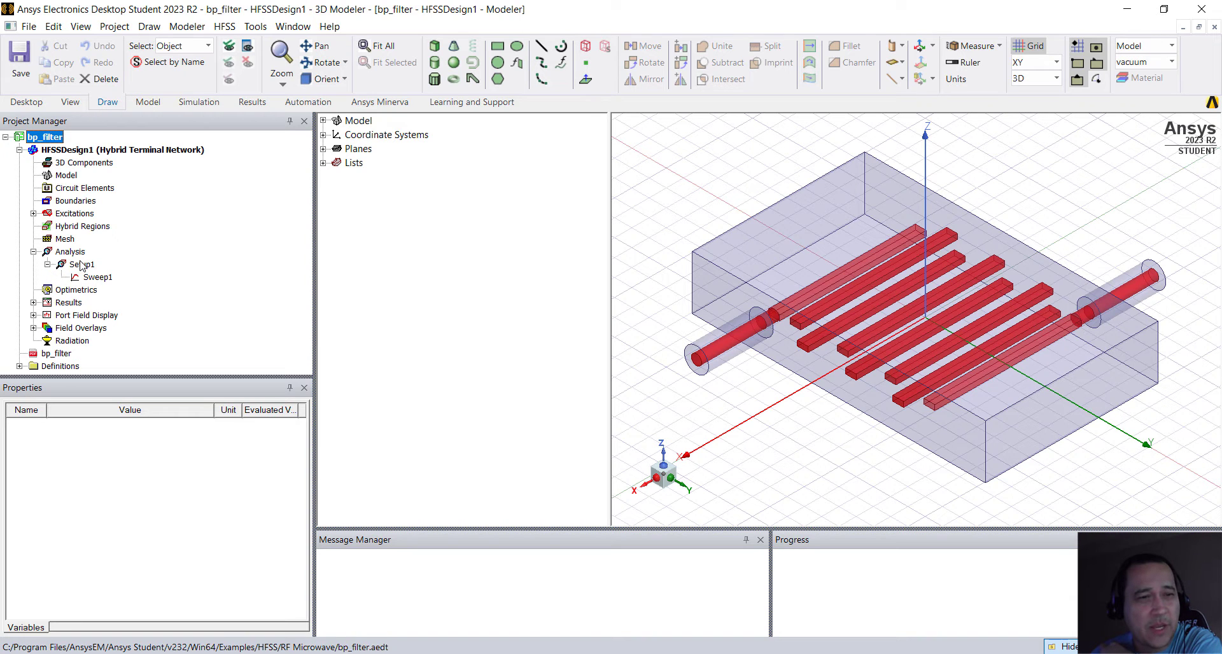
{"action": "double_click", "coordinate": [97, 278]}
{"action": "left_click", "coordinate": [554, 234]}
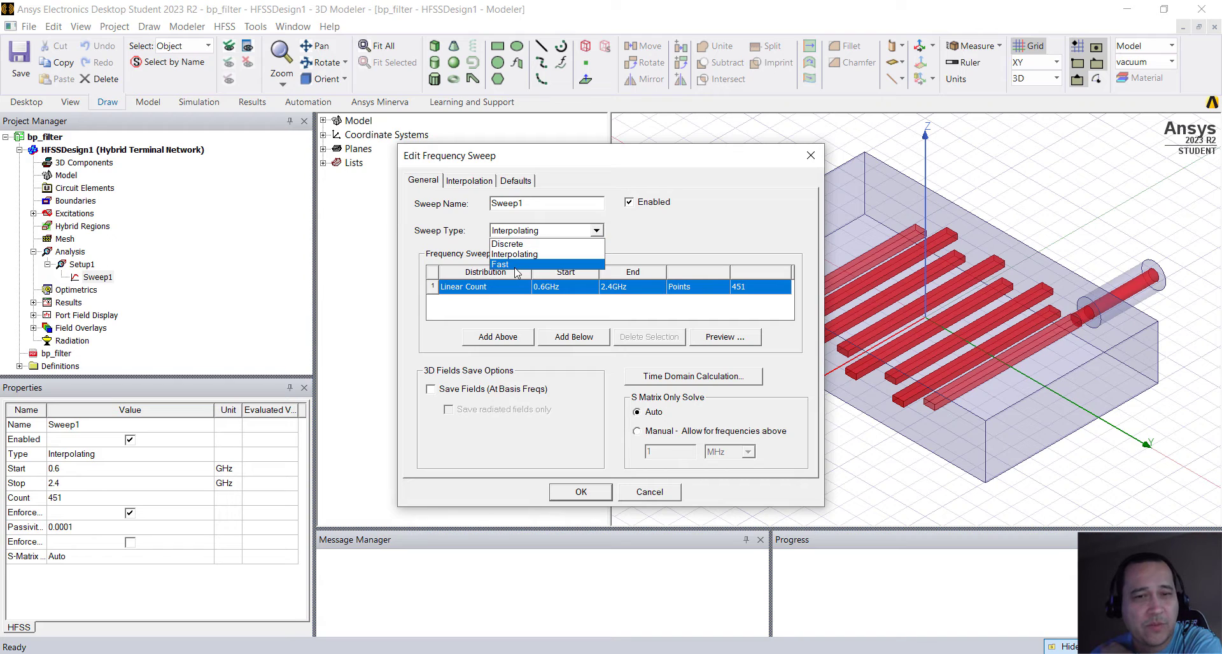
{"action": "left_click", "coordinate": [519, 255]}
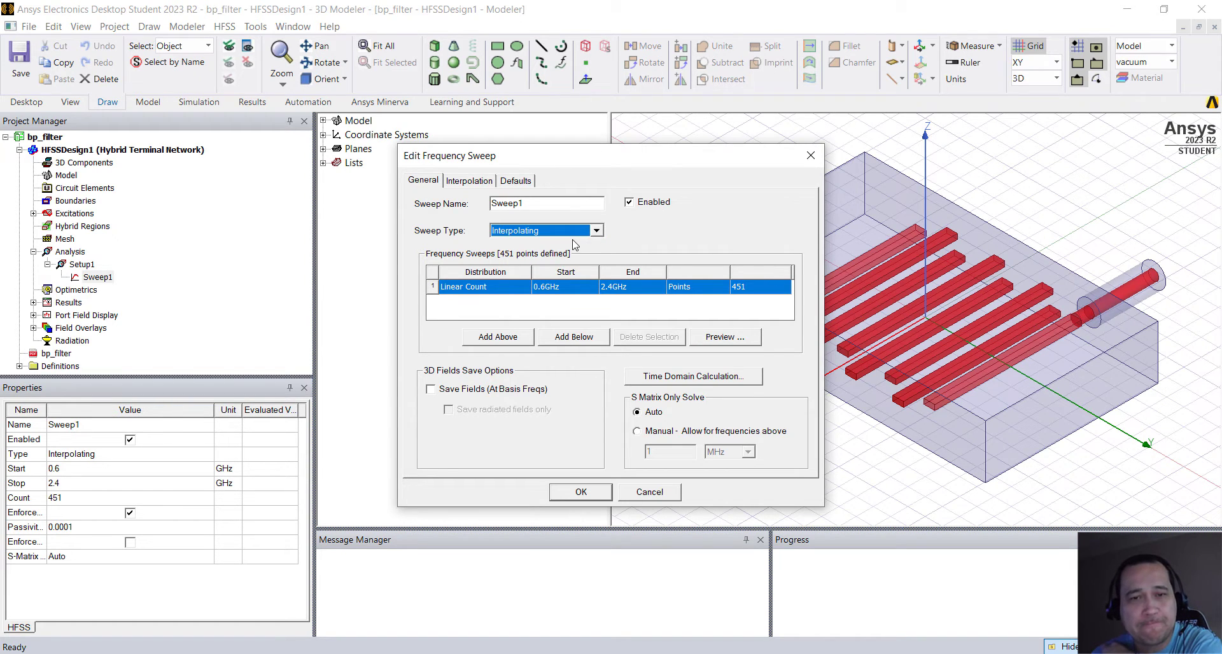
{"action": "left_click", "coordinate": [581, 493]}
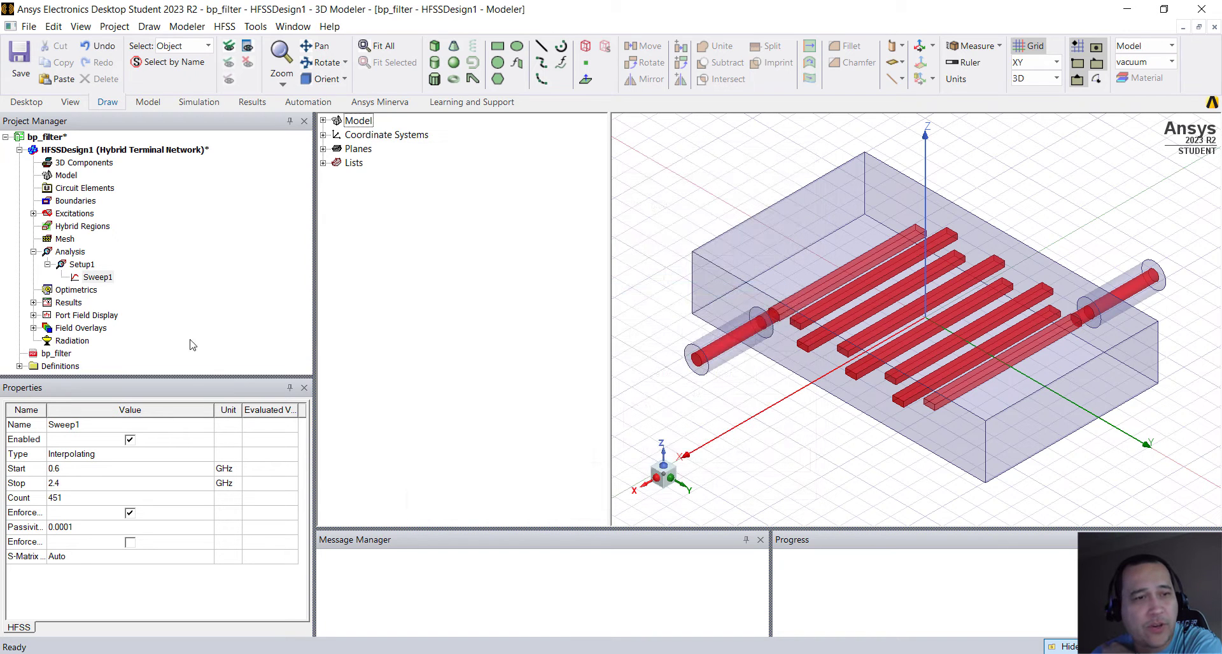
{"action": "left_click", "coordinate": [199, 105]}
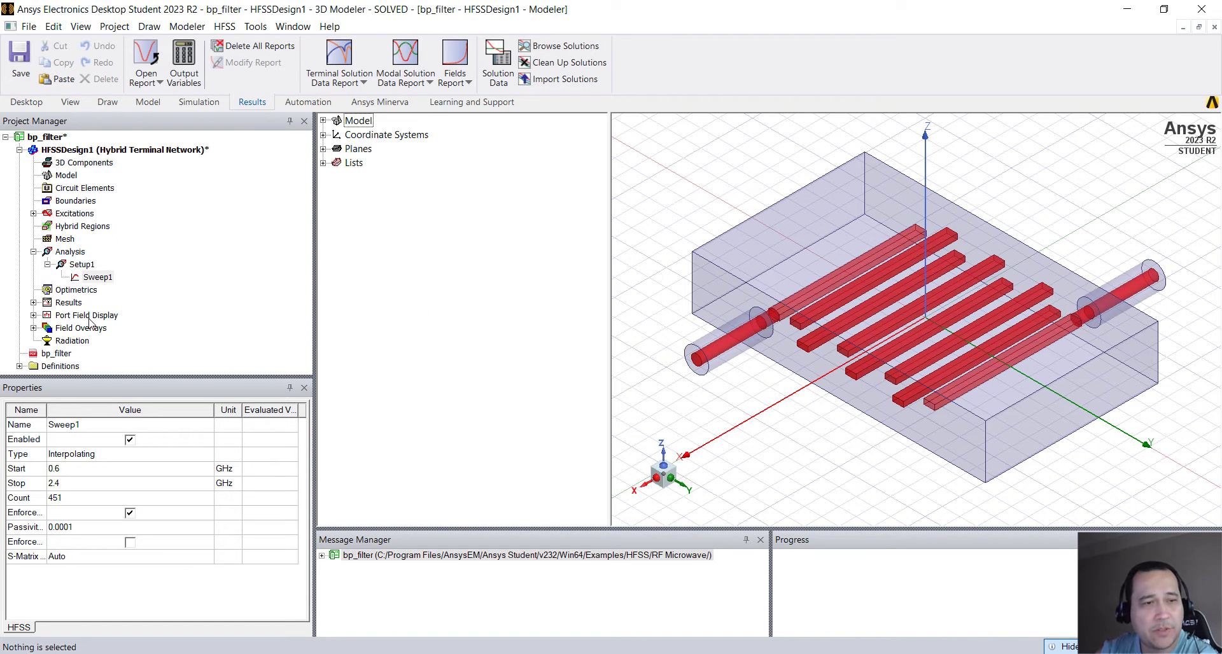
{"action": "left_click", "coordinate": [34, 303]}
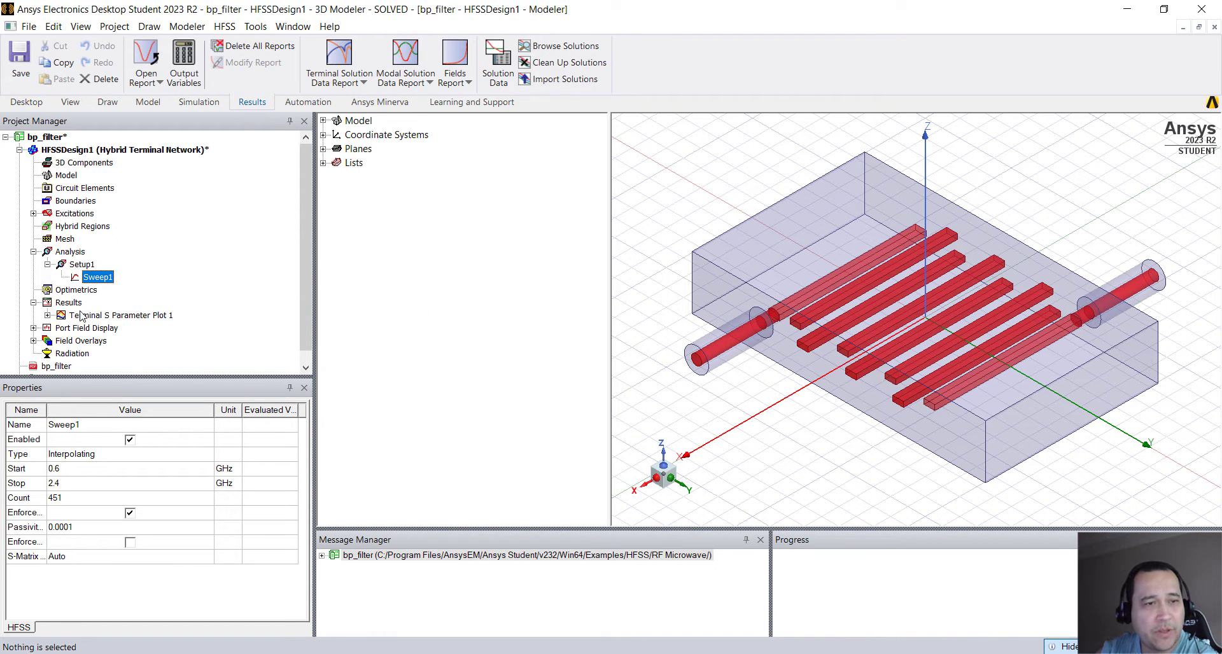
{"action": "double_click", "coordinate": [113, 317]}
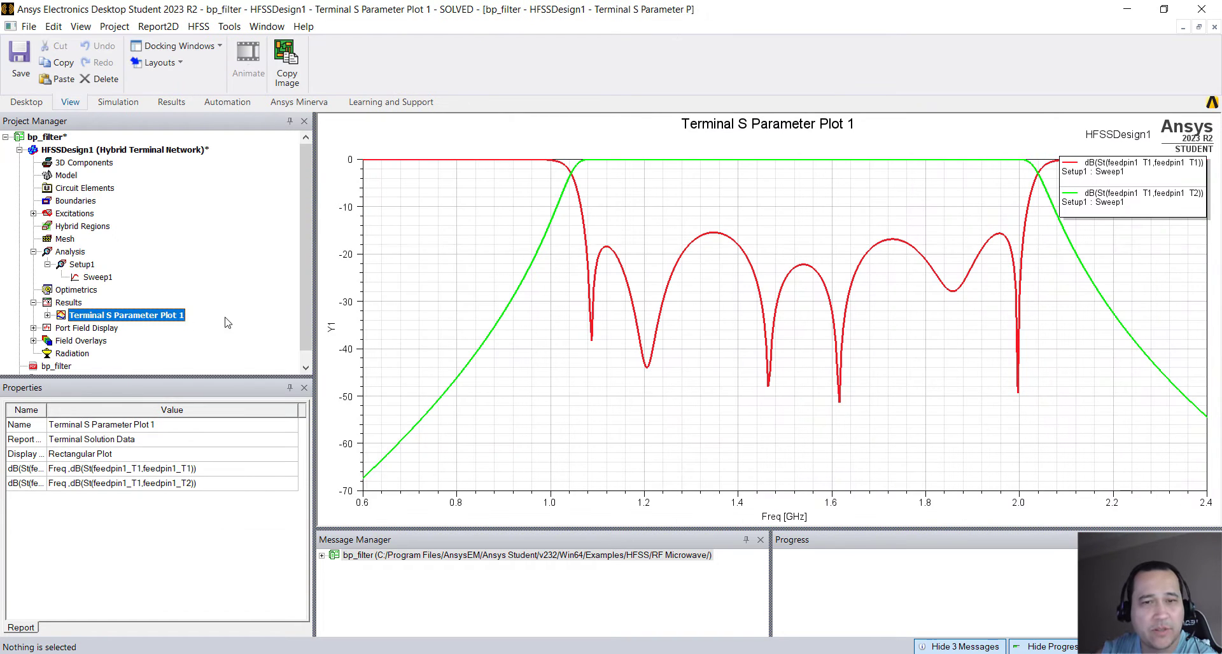
{"action": "left_click", "coordinate": [497, 333]}
{"action": "left_click", "coordinate": [494, 326]}
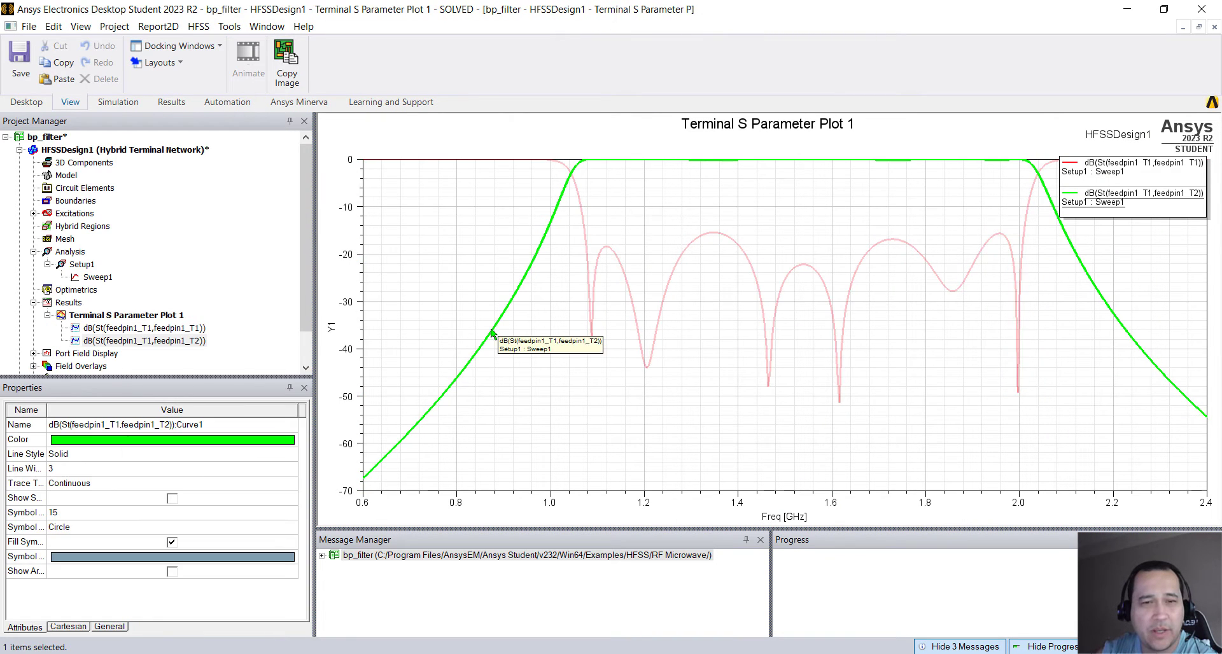
{"action": "left_click", "coordinate": [599, 298]}
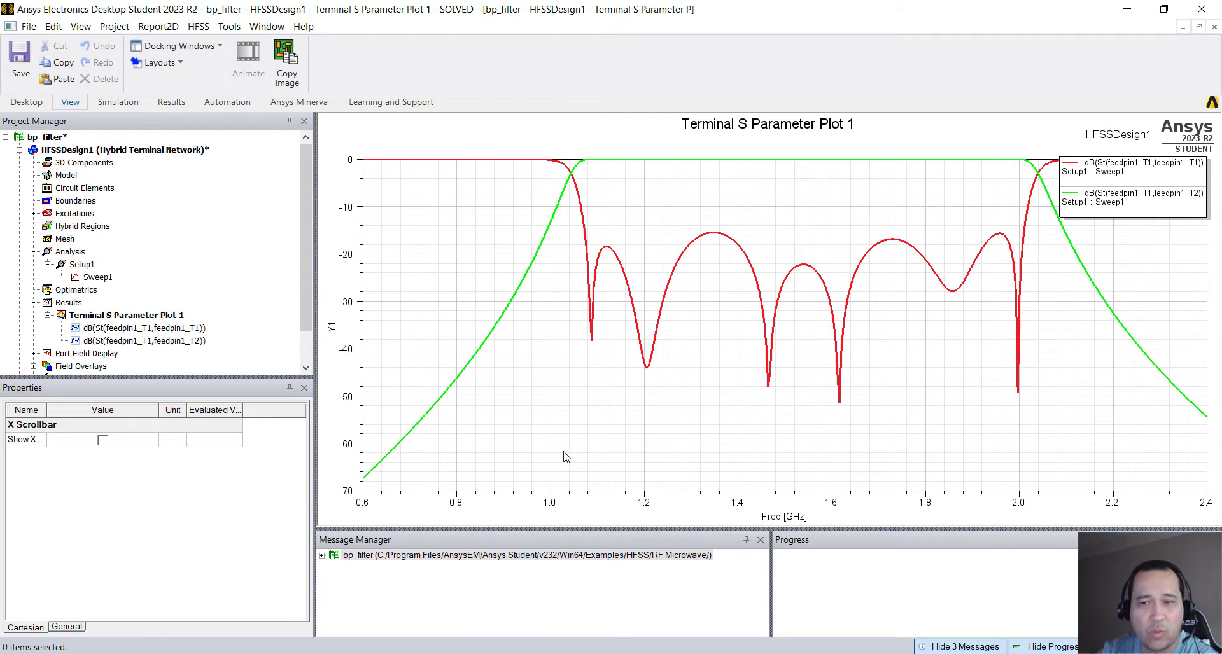
{"action": "left_click", "coordinate": [517, 310]}
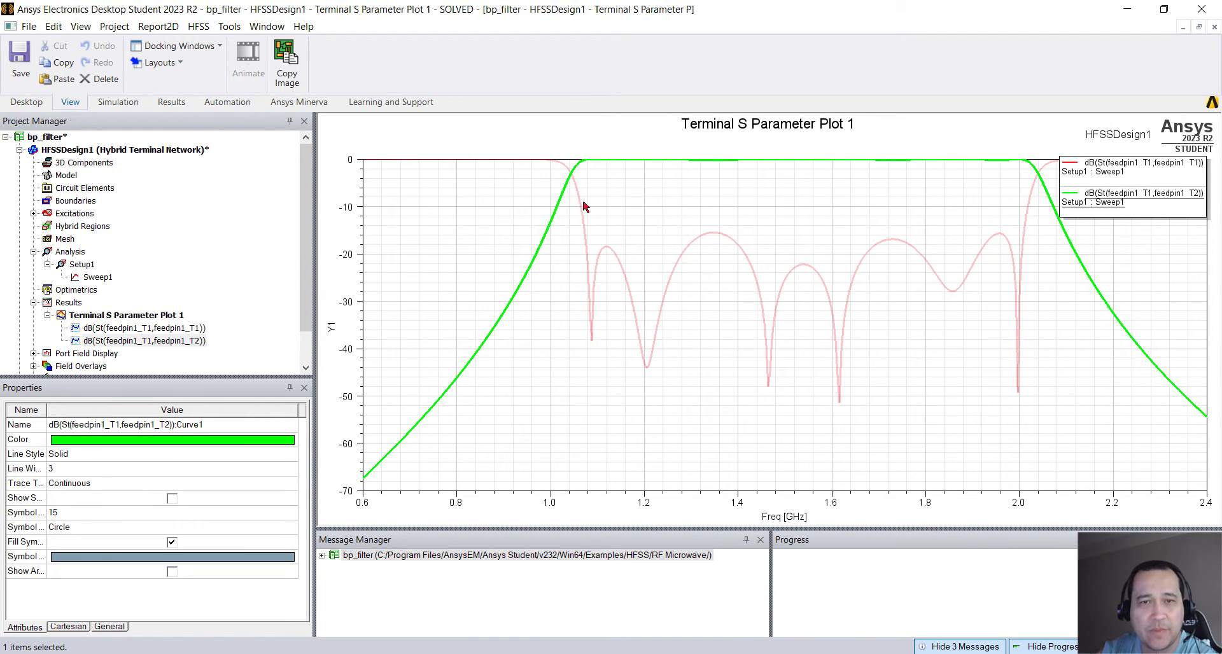
{"action": "left_click", "coordinate": [19, 150]}
{"action": "double_click", "coordinate": [59, 153]}
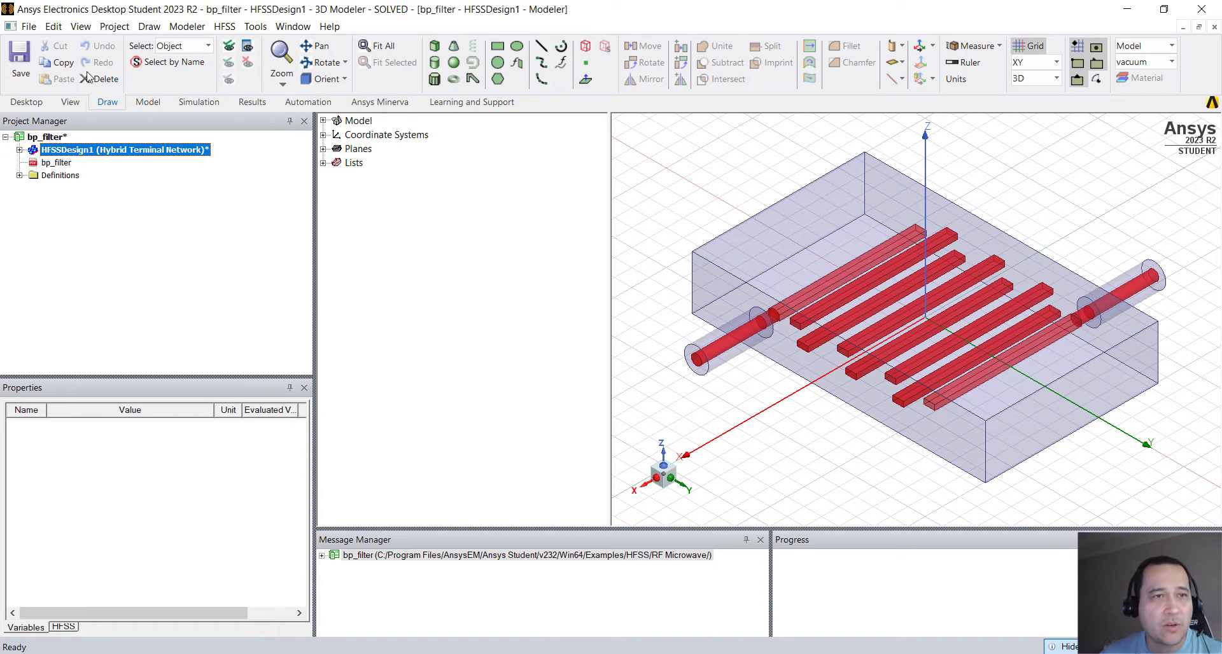
Insert a new circuit design, Circuit1, with the default workflow settings.
{"action": "left_click", "coordinate": [116, 27]}
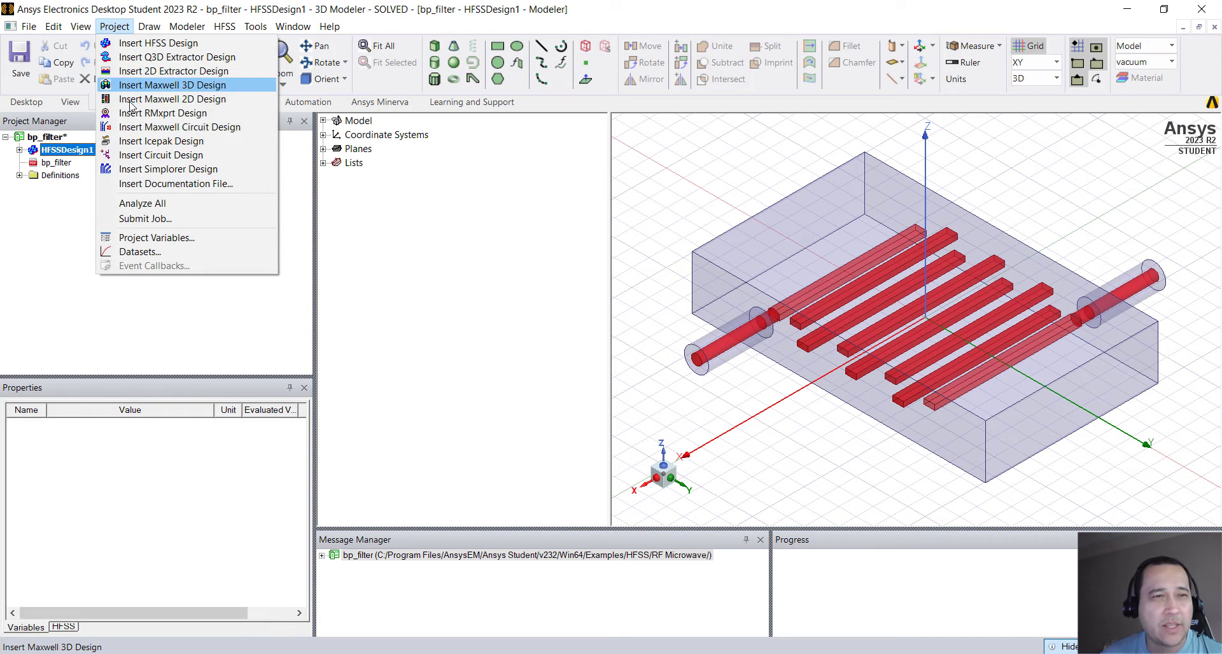
{"action": "left_click", "coordinate": [189, 157]}
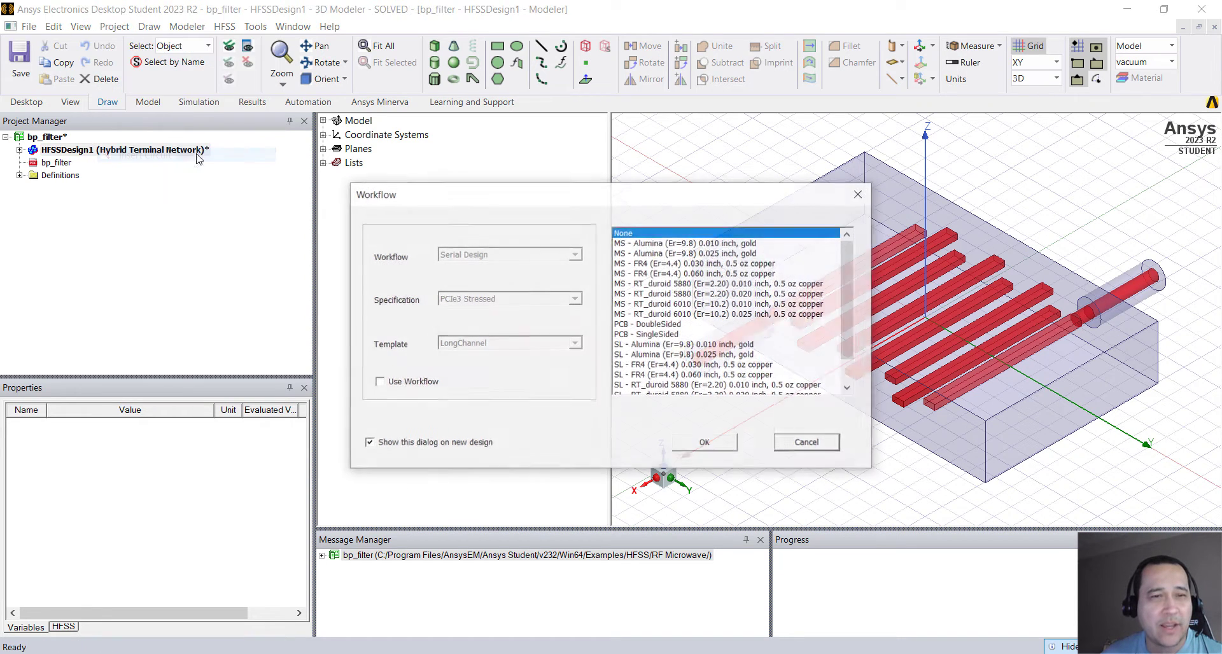
{"action": "left_click", "coordinate": [706, 444]}
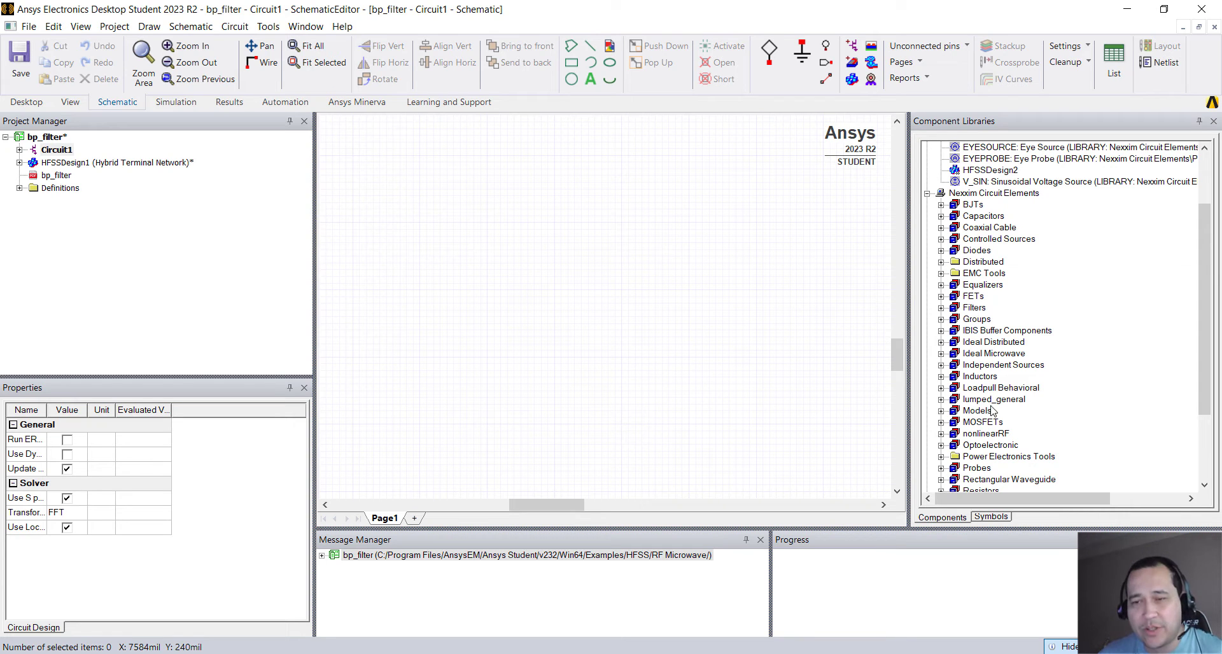
Place one V_SIN sinusoidal voltage source from Independent Sources on the schematic.
{"action": "scroll", "coordinate": [1051, 410], "scroll_direction": "down", "scroll_amount": 2}
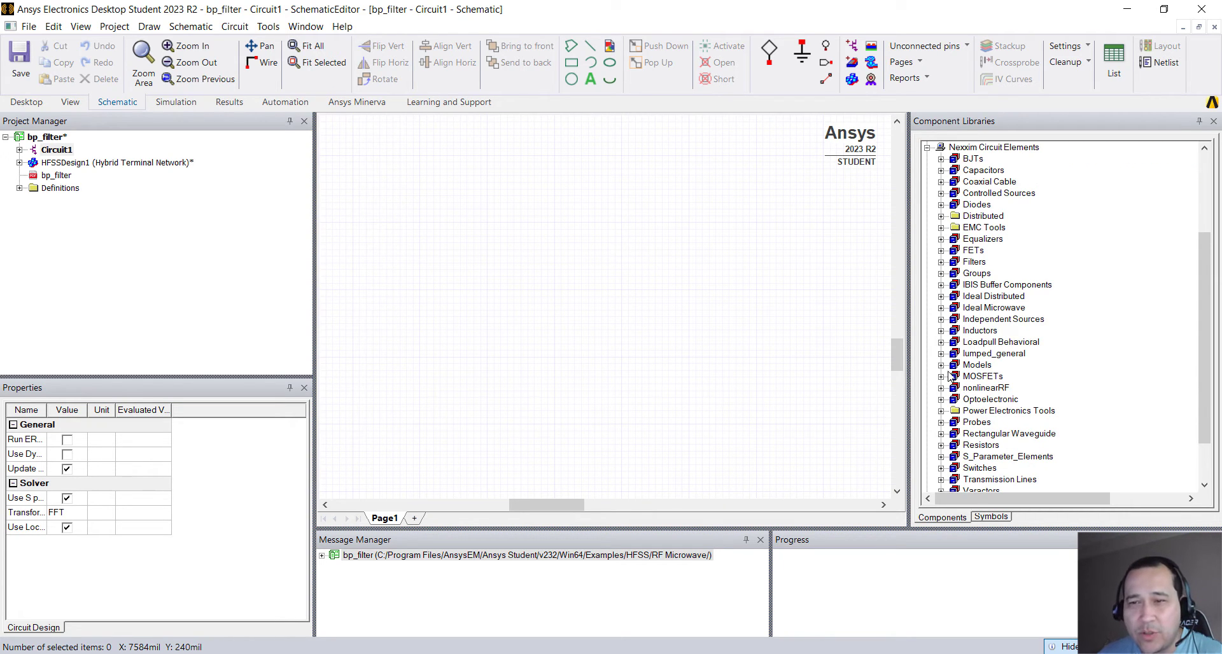
{"action": "left_click", "coordinate": [941, 320]}
{"action": "scroll", "coordinate": [1037, 412], "scroll_direction": "down", "scroll_amount": 10}
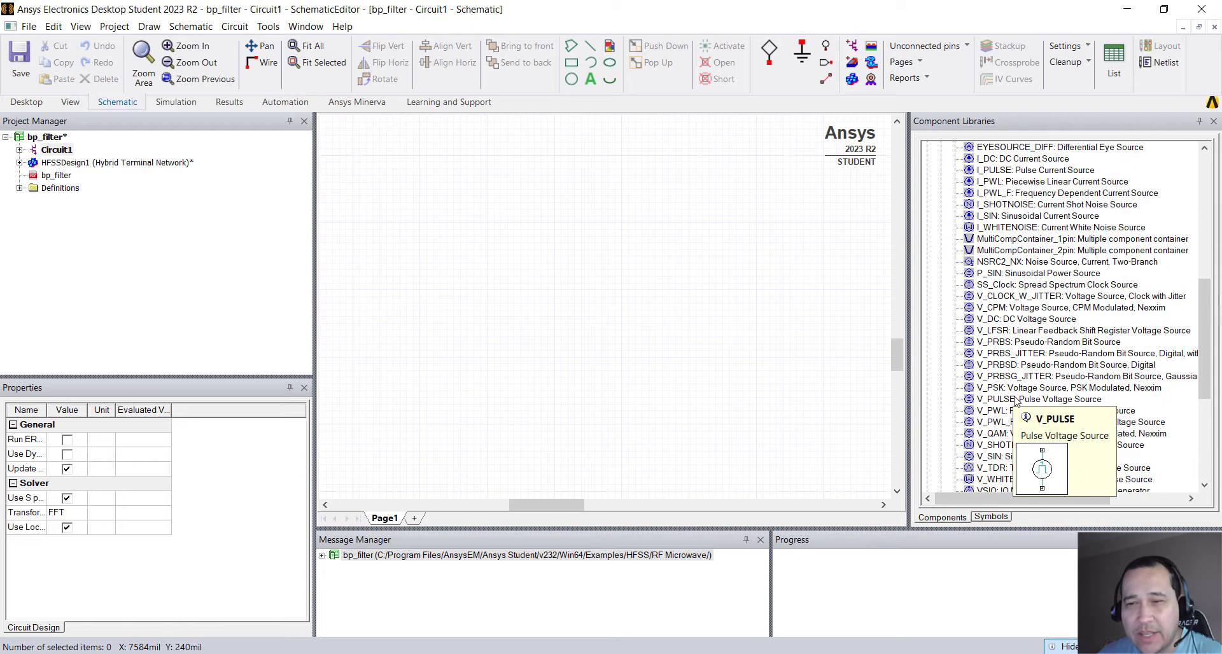
{"action": "left_click", "coordinate": [1039, 411]}
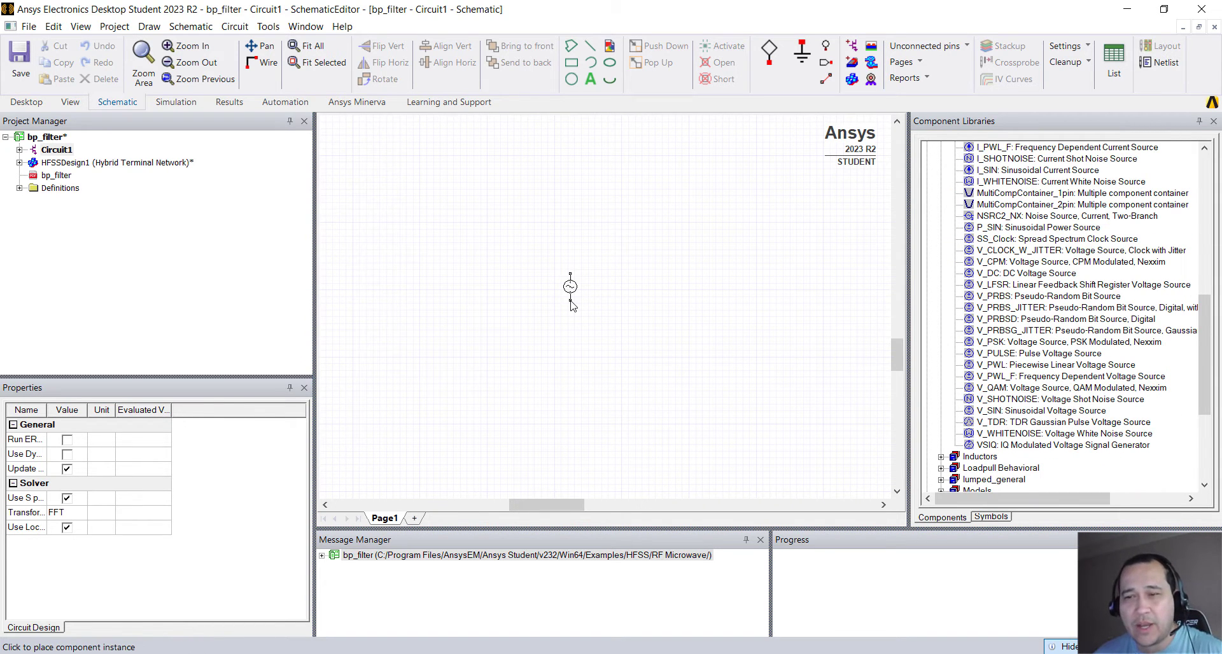
{"action": "left_click", "coordinate": [571, 302]}
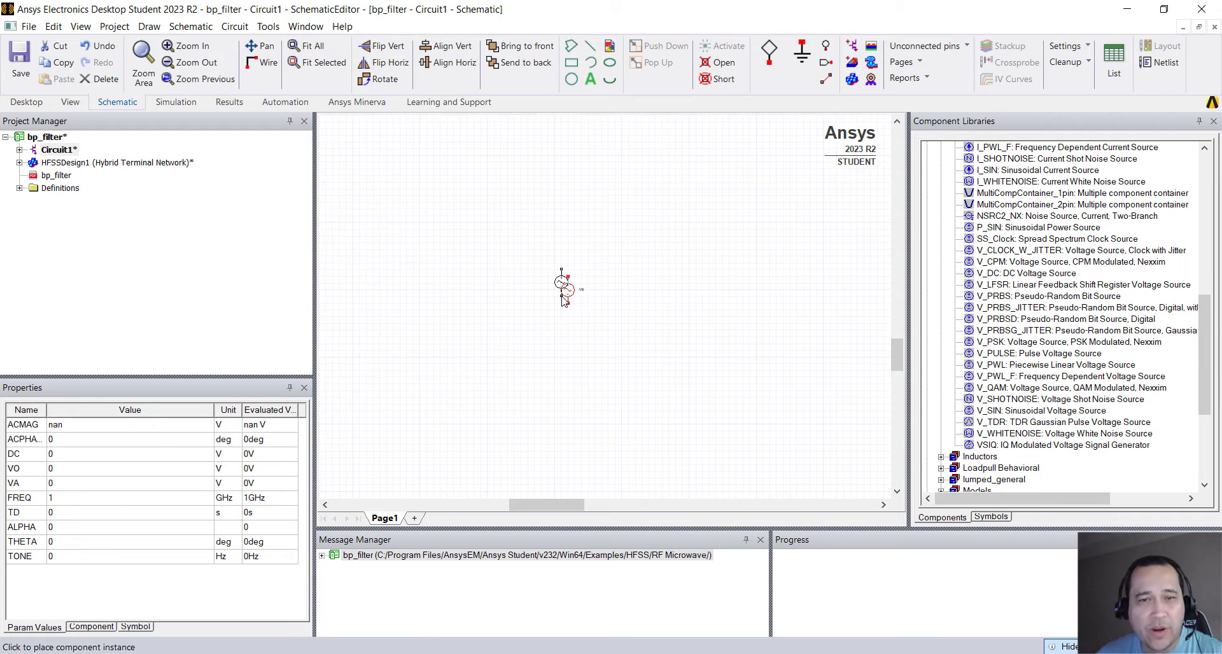
{"action": "key", "text": "Escape"}
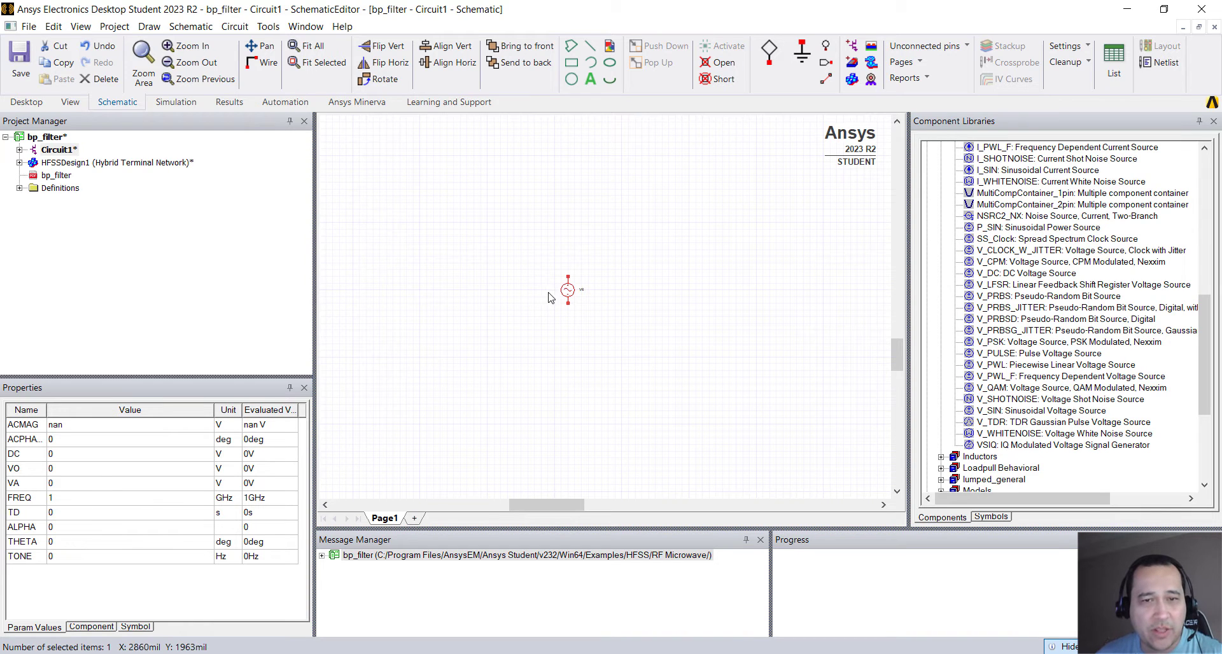
Set the V_SIN source's FREQ to fr, defined as a new local variable of 1.5 GHz.
{"action": "double_click", "coordinate": [568, 290]}
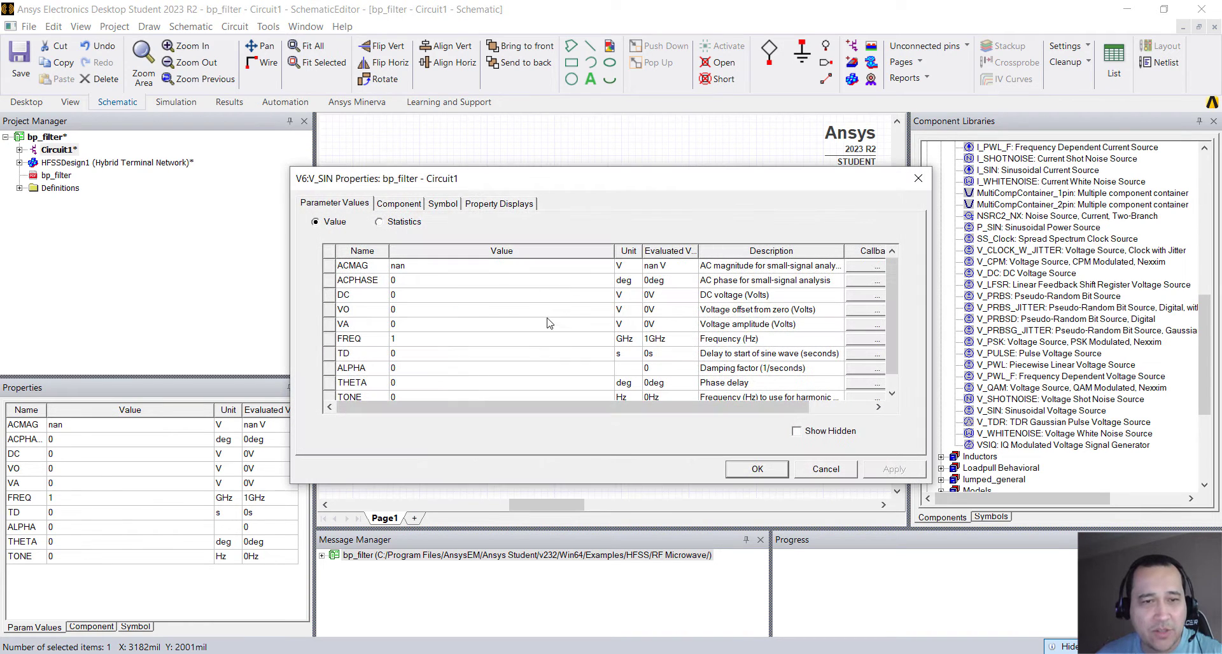
{"action": "left_click", "coordinate": [455, 328]}
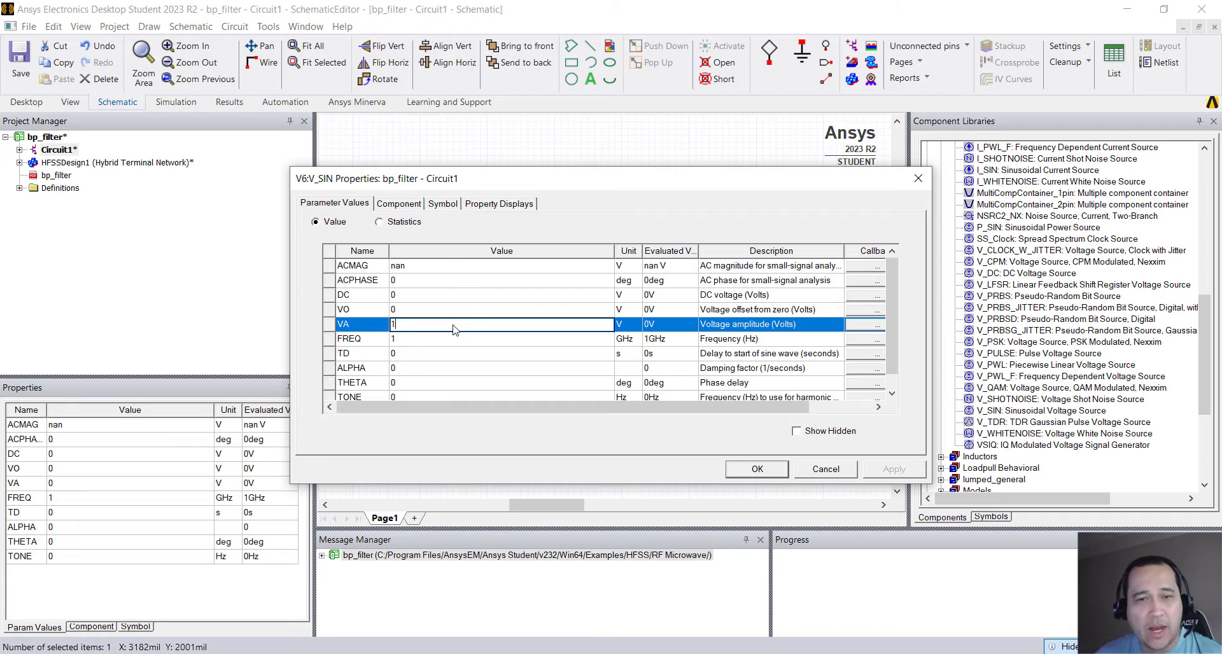
{"action": "left_click", "coordinate": [450, 342]}
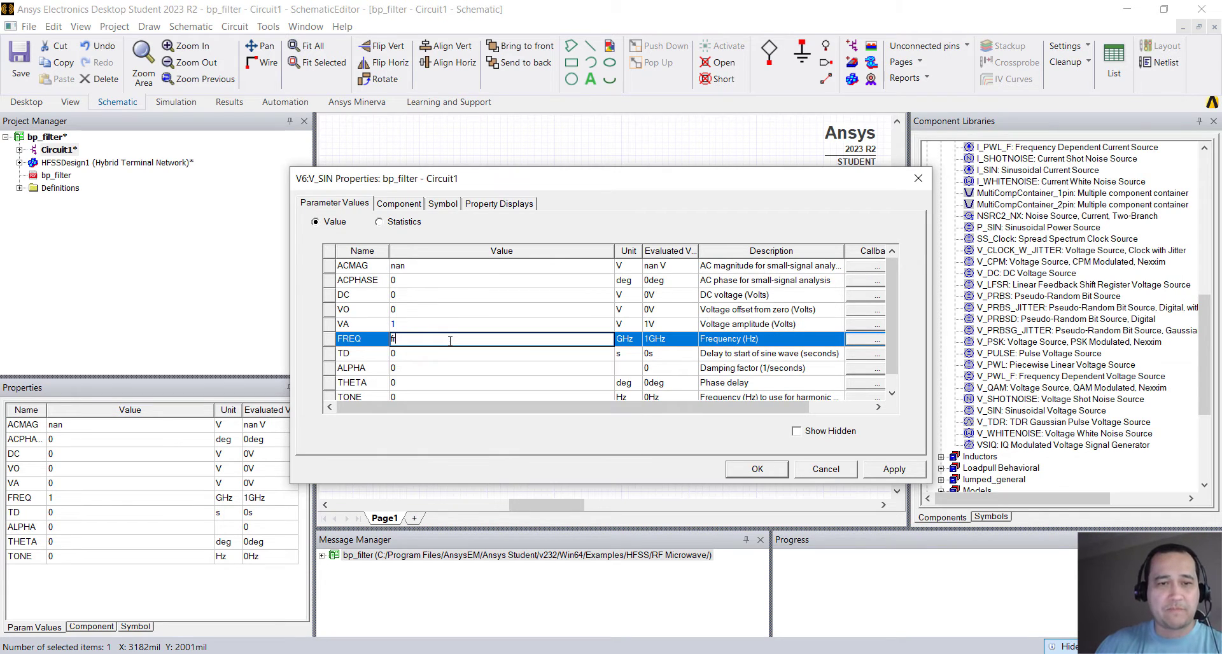
{"action": "key", "text": "Return"}
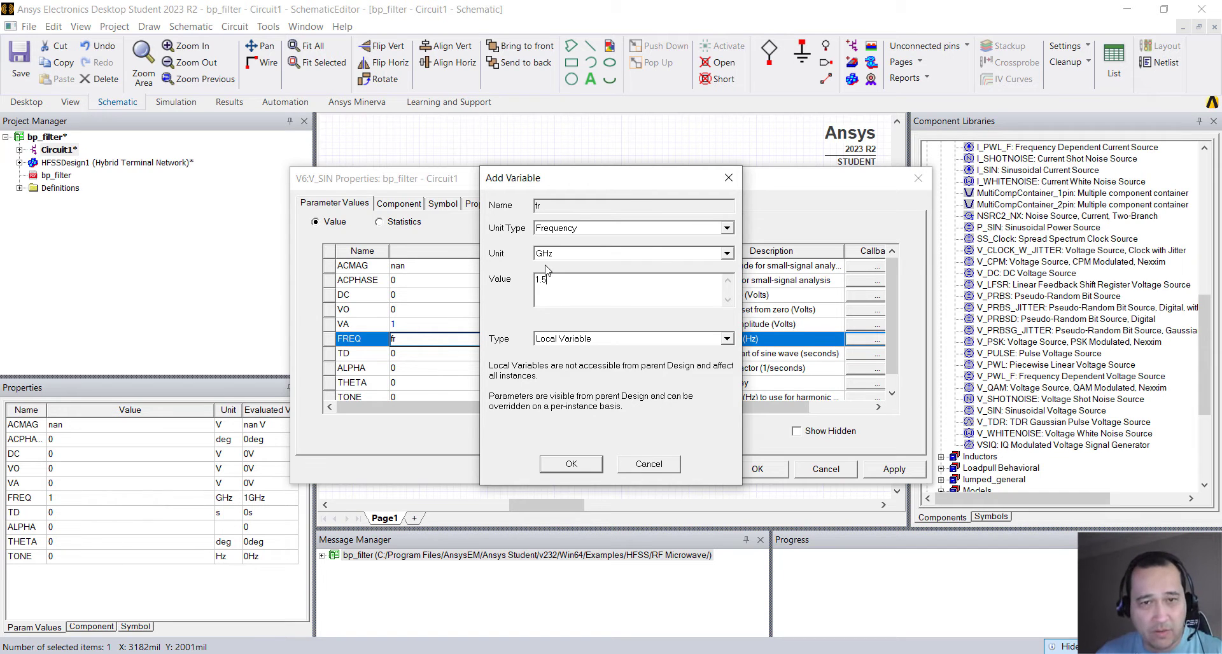
{"action": "left_click", "coordinate": [571, 464]}
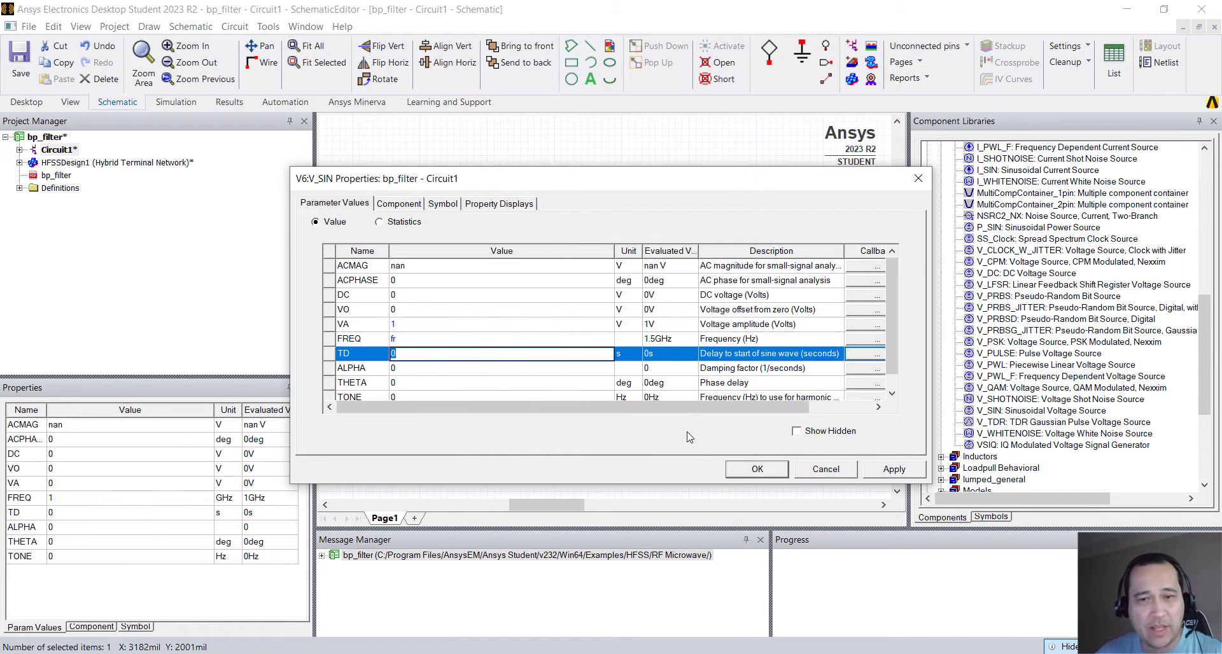
{"action": "left_click", "coordinate": [757, 469]}
{"action": "scroll", "coordinate": [622, 355], "scroll_direction": "up", "scroll_amount": 2}
{"action": "left_click_drag", "start_coordinate": [587, 344], "coordinate": [596, 345]}
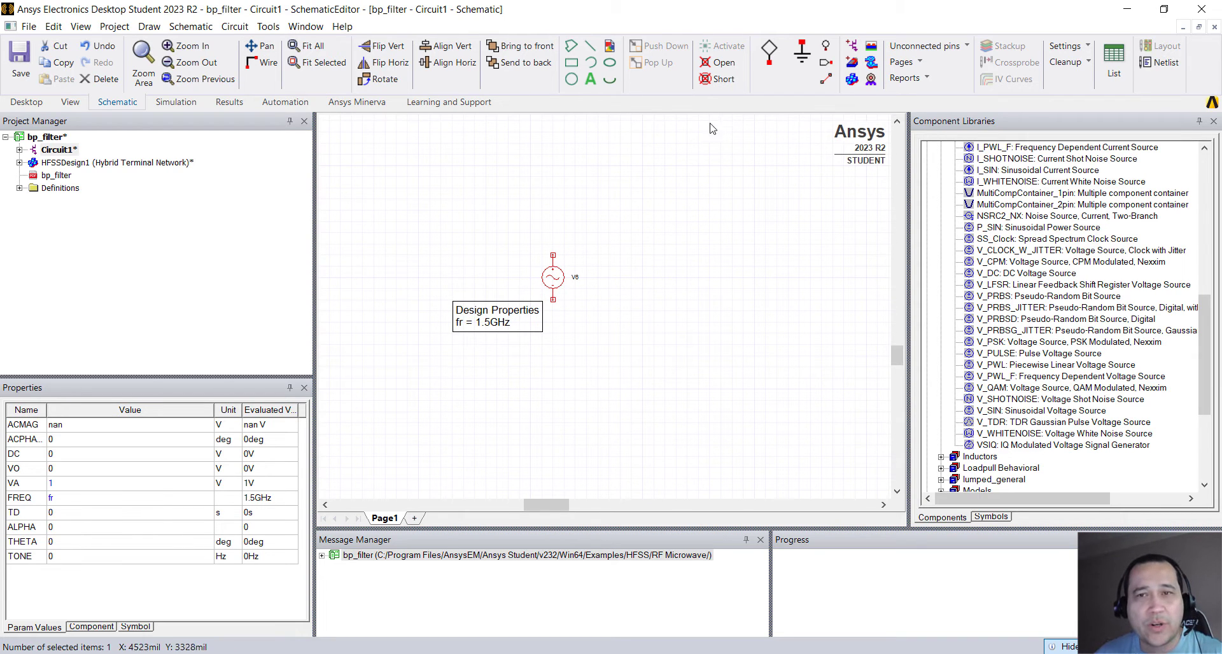
Ground the source's bottom pin and place a 50-ohm resistor onto a right-hand ground.
{"action": "left_click", "coordinate": [802, 54]}
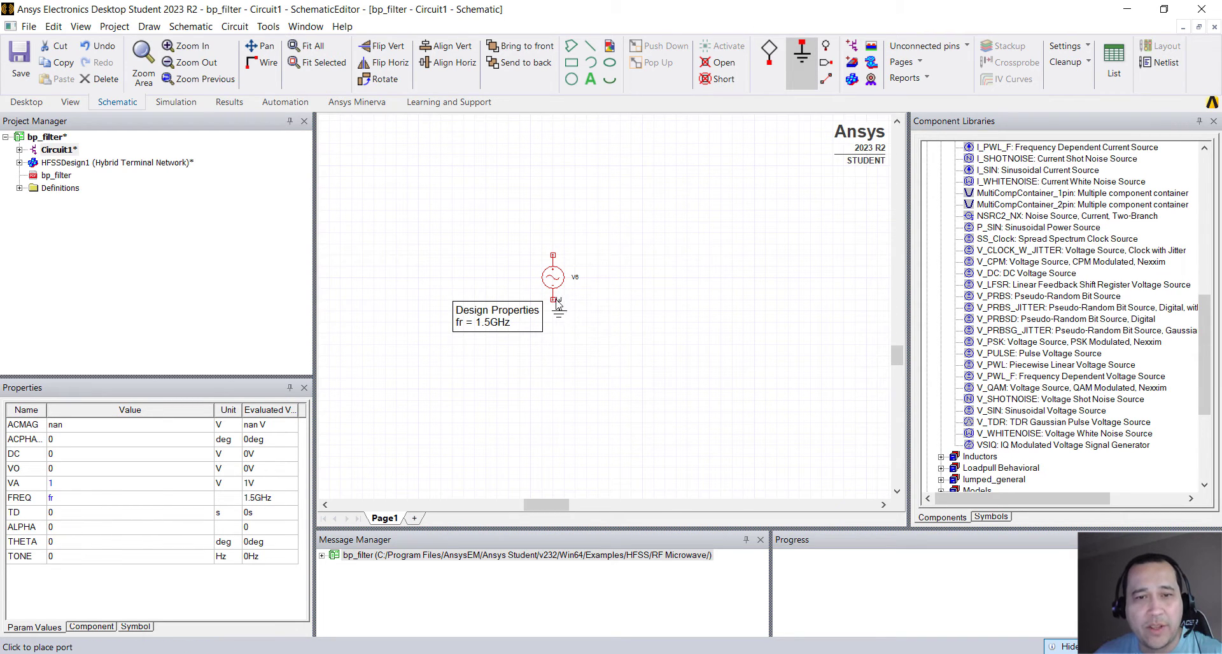
{"action": "left_click", "coordinate": [567, 310]}
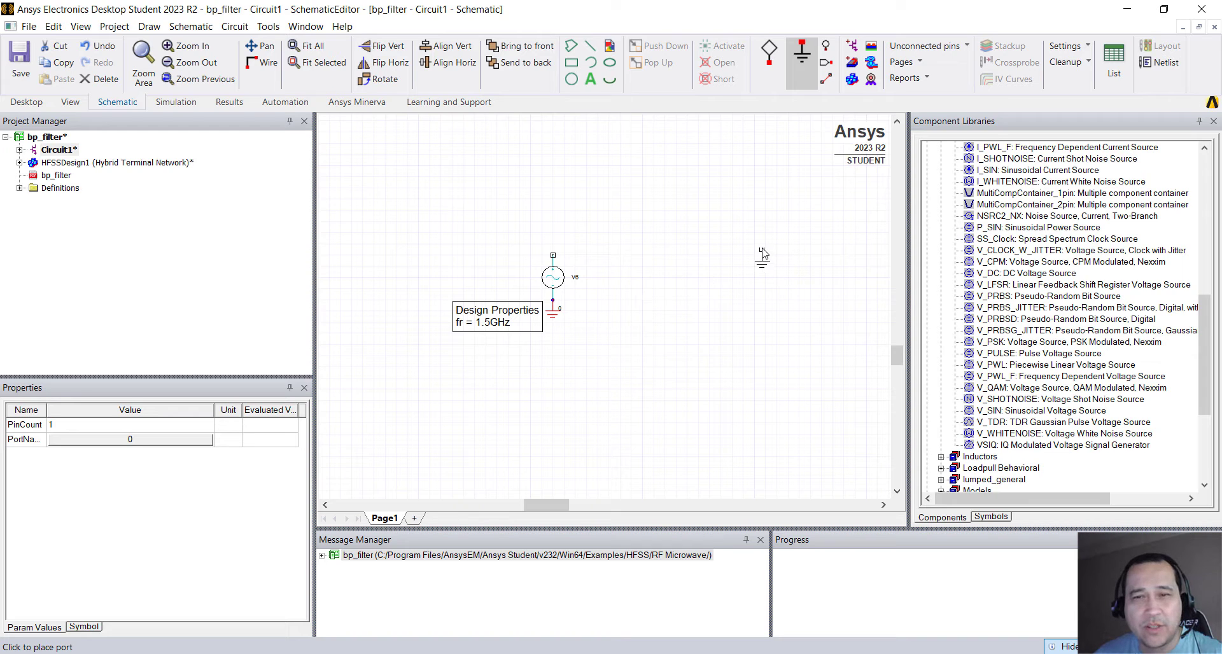
{"action": "key", "text": "Escape"}
{"action": "scroll", "coordinate": [955, 422], "scroll_direction": "down", "scroll_amount": 3}
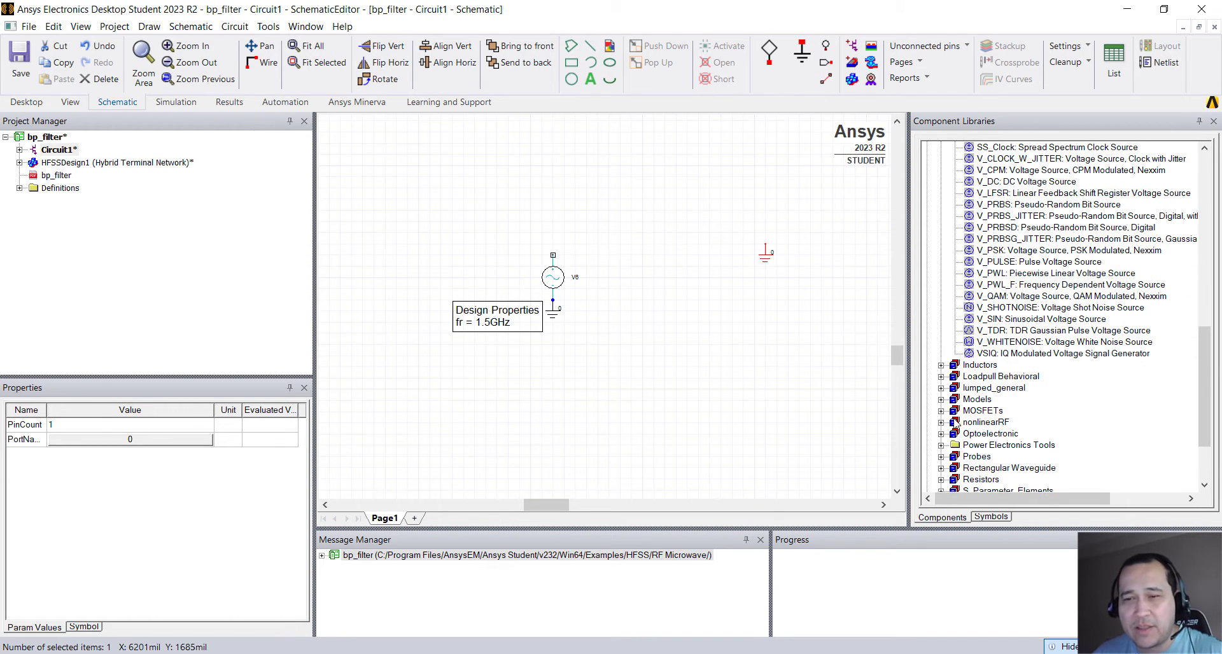
{"action": "left_click", "coordinate": [942, 482]}
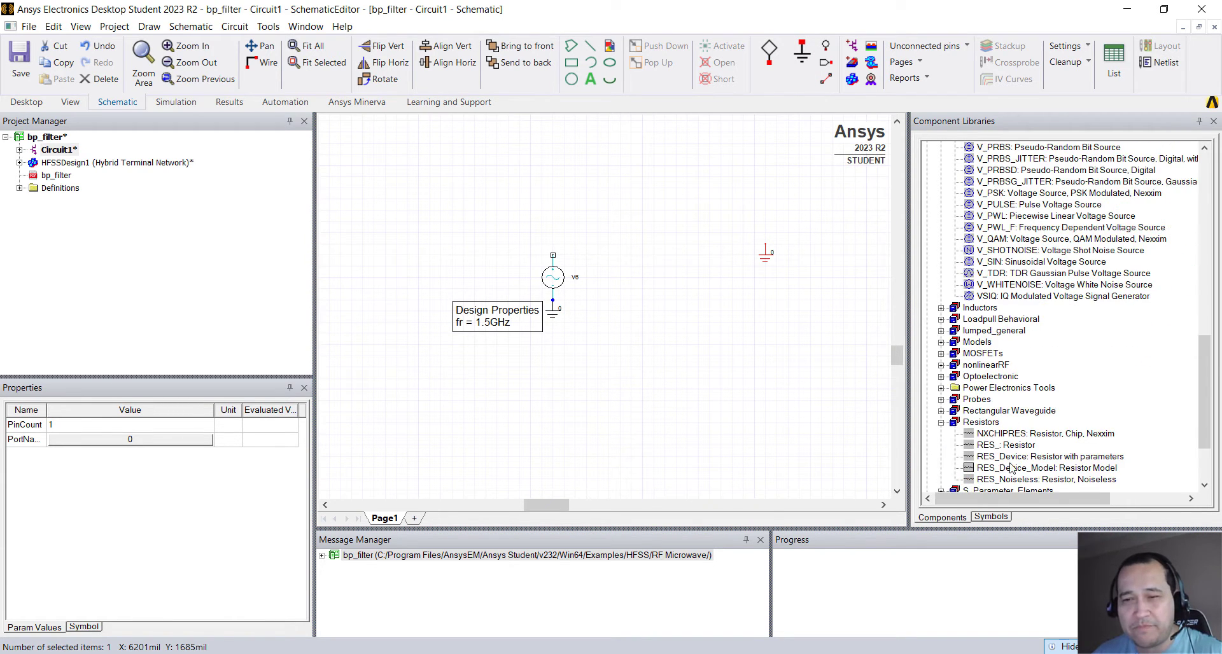
{"action": "left_click_drag", "start_coordinate": [1006, 445], "coordinate": [719, 274]}
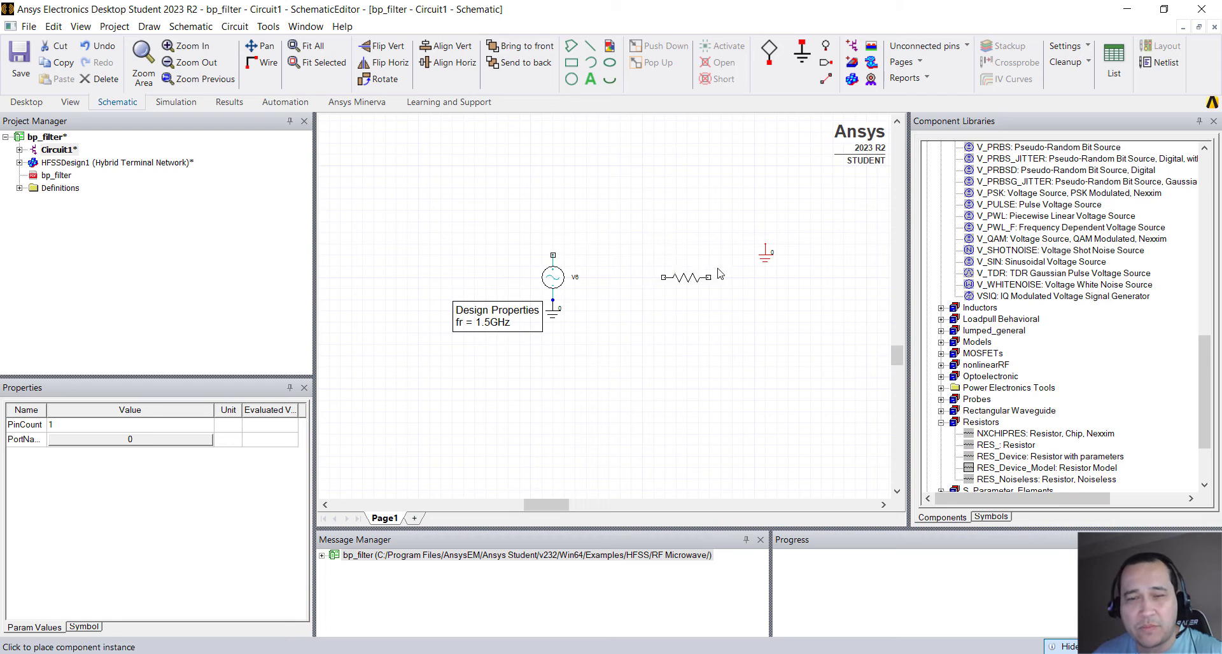
{"action": "left_click", "coordinate": [760, 255]}
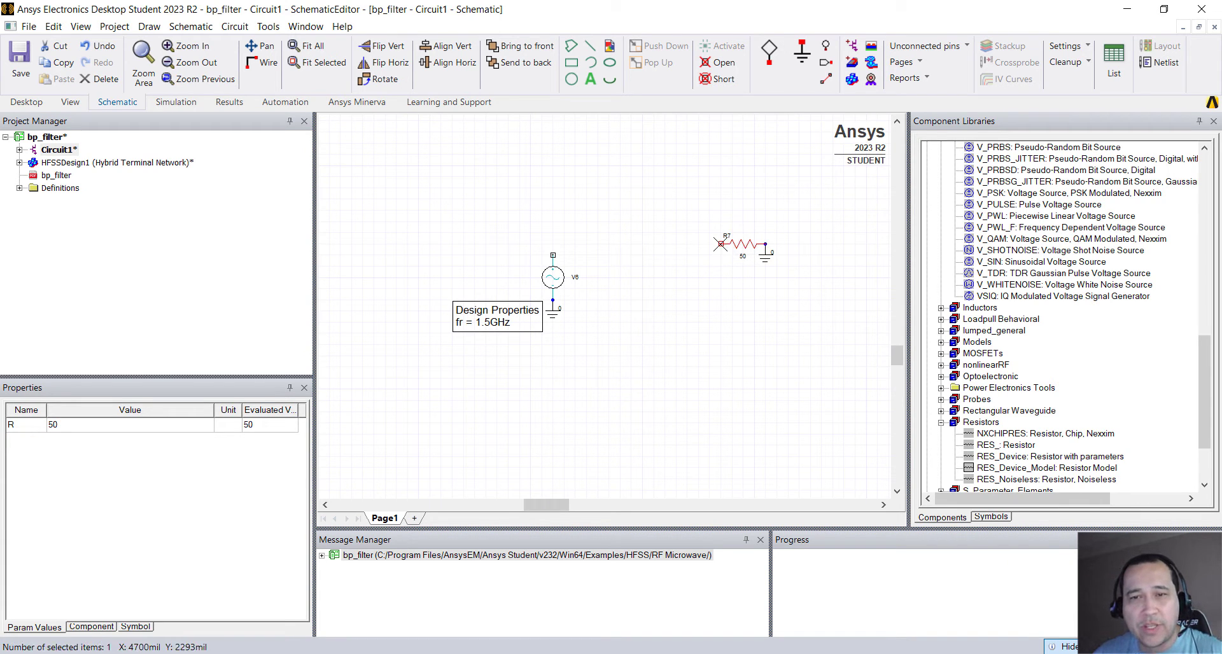
Wire the resistor R7's left pin to the source V6's top pin.
{"action": "key", "text": "w"}
{"action": "left_click", "coordinate": [721, 243]}
{"action": "left_click", "coordinate": [554, 254]}
{"action": "left_click", "coordinate": [19, 150]}
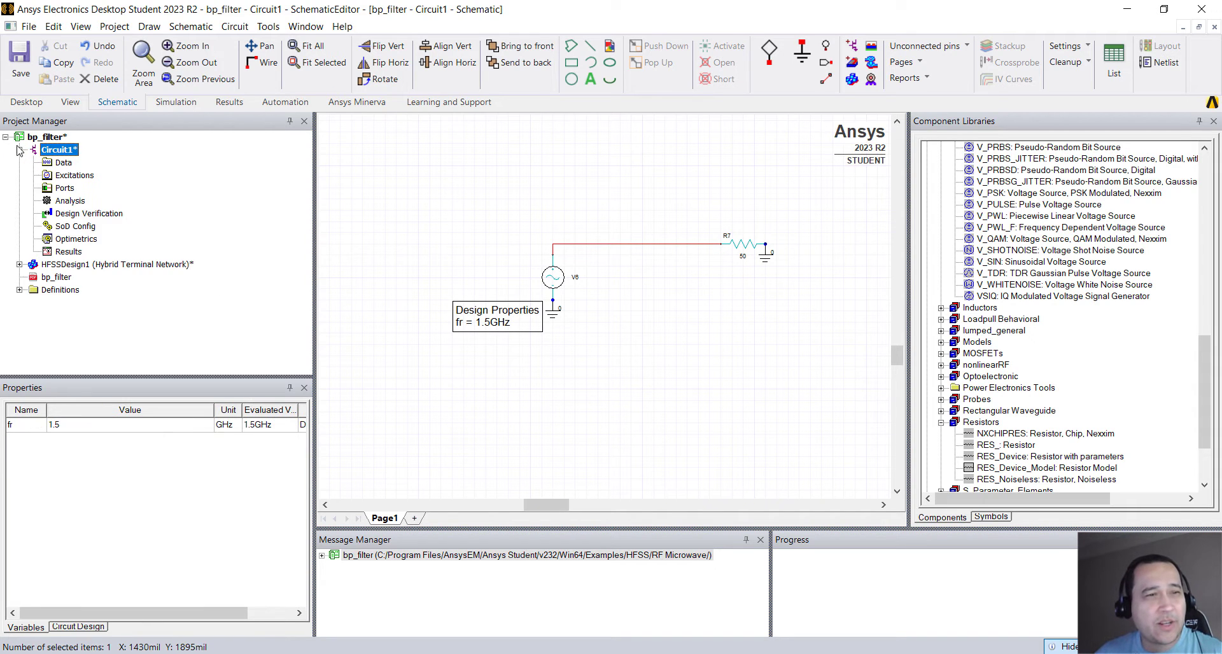
Add a Nexxim transient analysis with a 0.1 ns step and 100 ns stop time.
{"action": "right_click", "coordinate": [80, 205]}
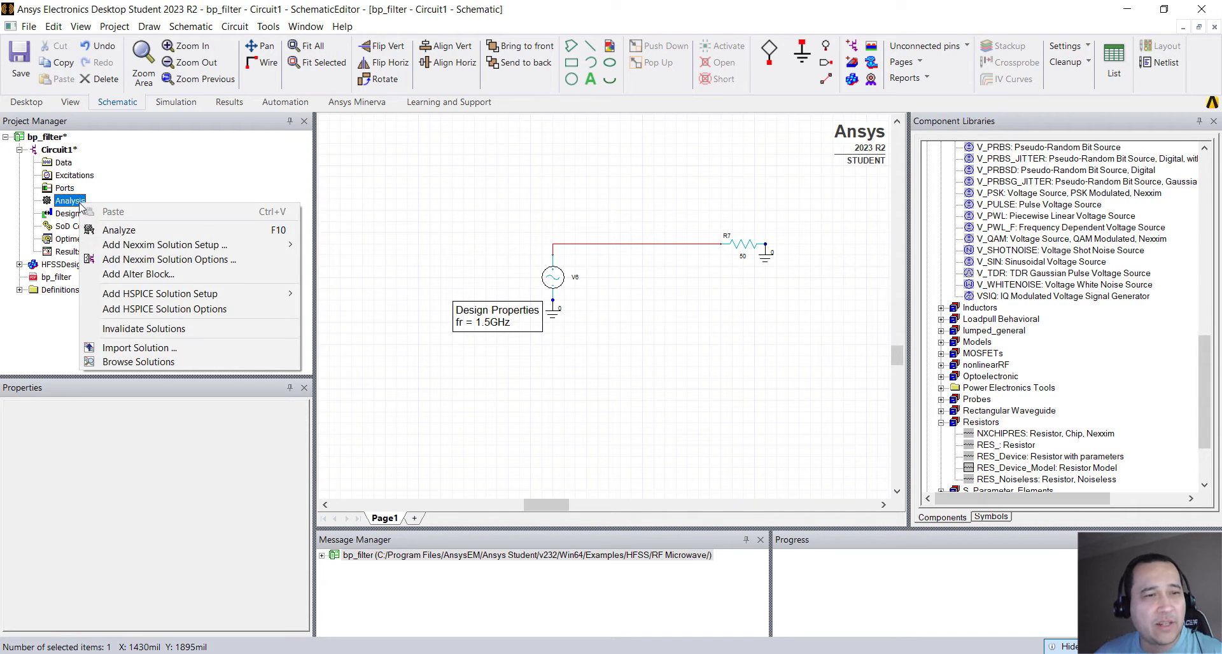
{"action": "mouse_move", "coordinate": [208, 247]}
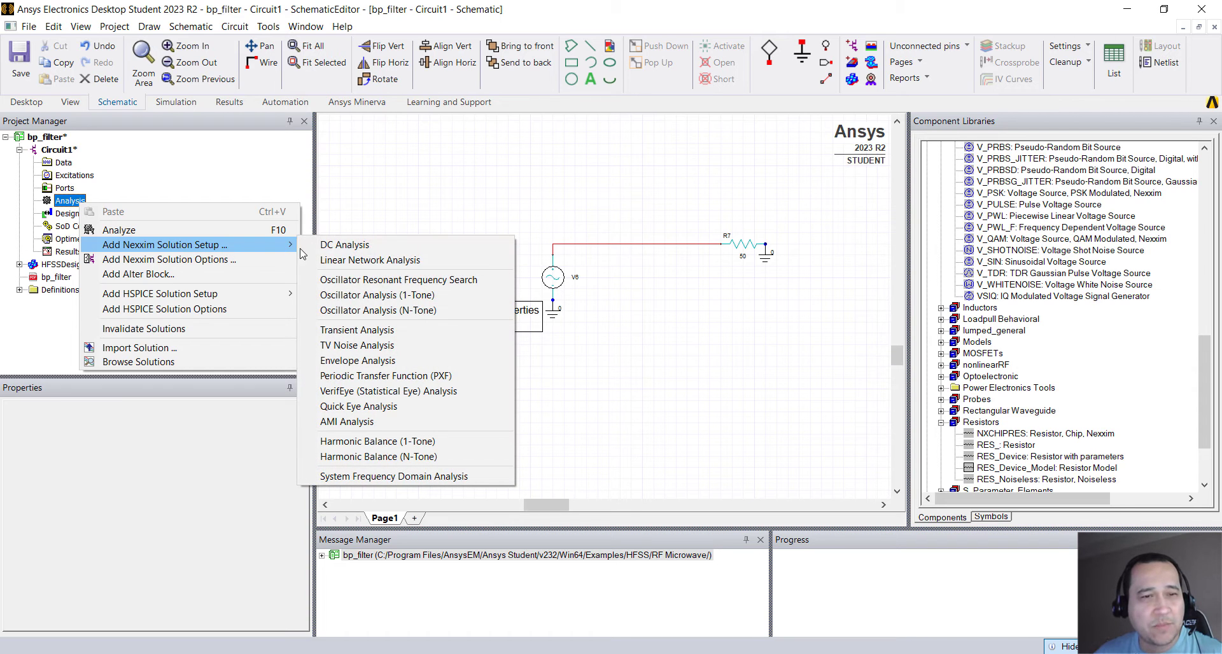
{"action": "left_click", "coordinate": [392, 331]}
{"action": "left_click", "coordinate": [458, 246]}
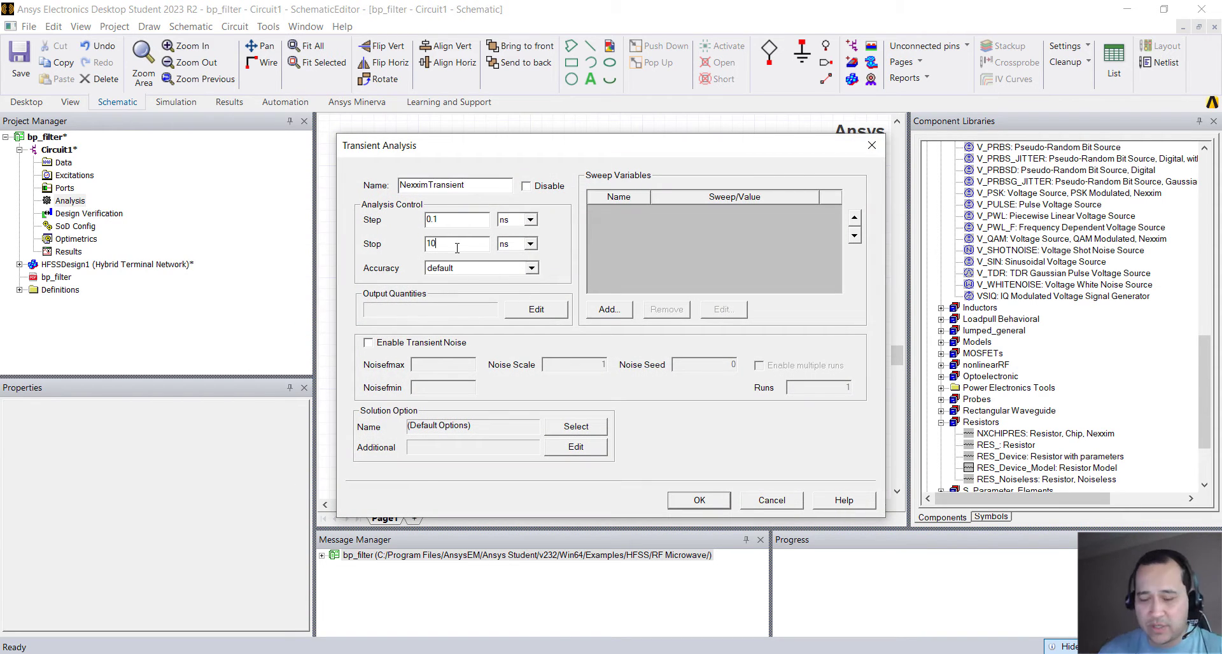
{"action": "left_click", "coordinate": [711, 506]}
Run the NexximTransient analysis.
{"action": "left_click", "coordinate": [34, 201]}
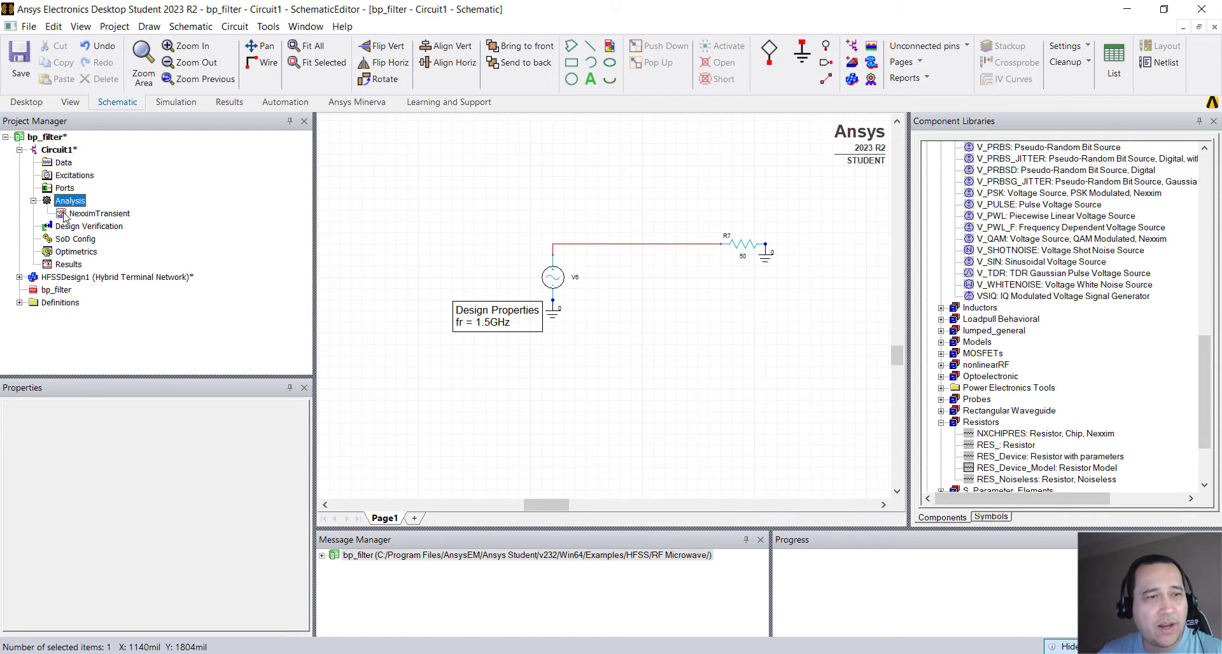
{"action": "right_click", "coordinate": [91, 217]}
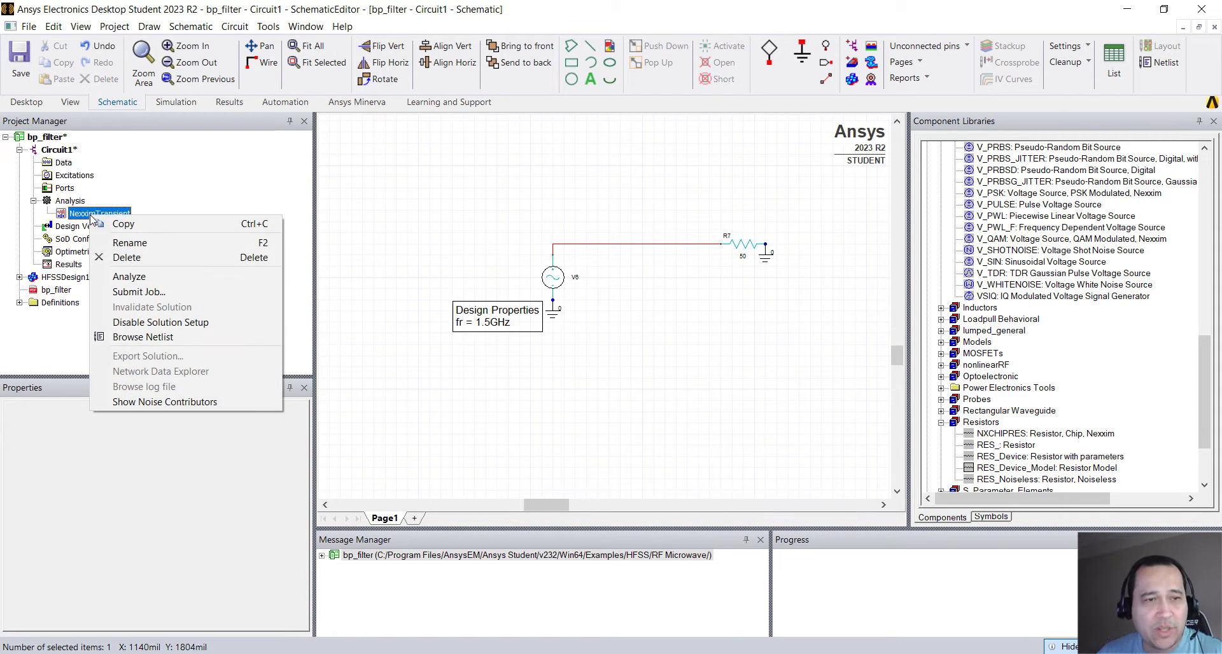
{"action": "left_click", "coordinate": [159, 278]}
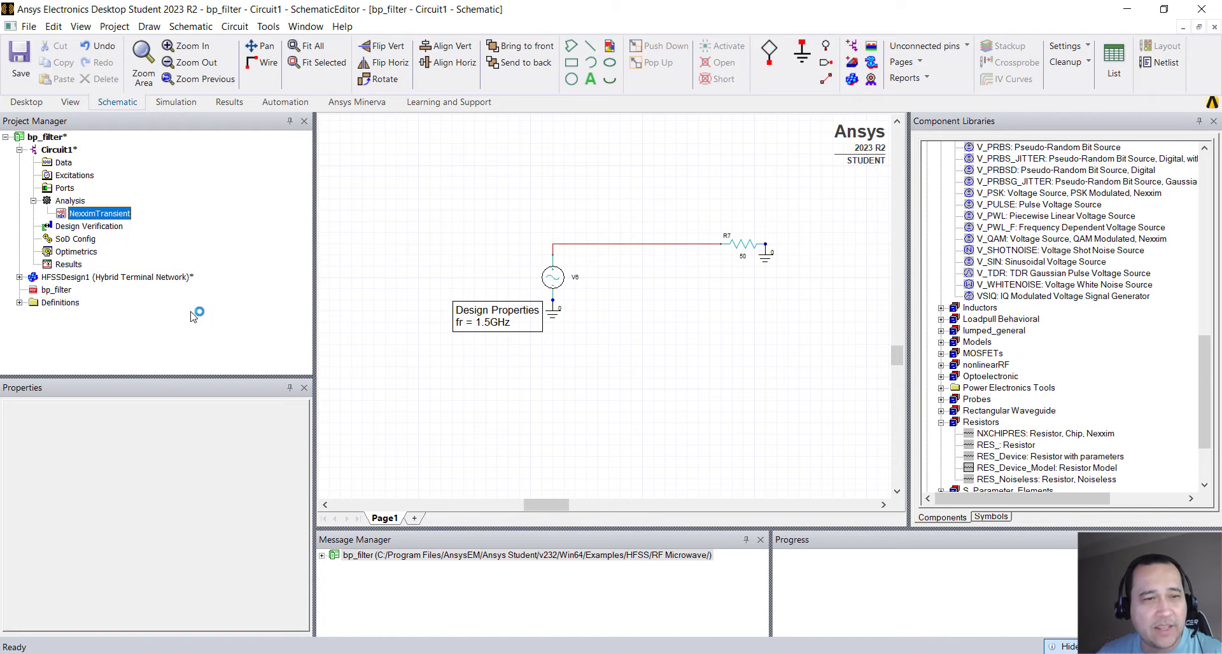
Create a rectangular plot of V(net_1) versus time over 0–100 ns.
{"action": "right_click", "coordinate": [76, 270]}
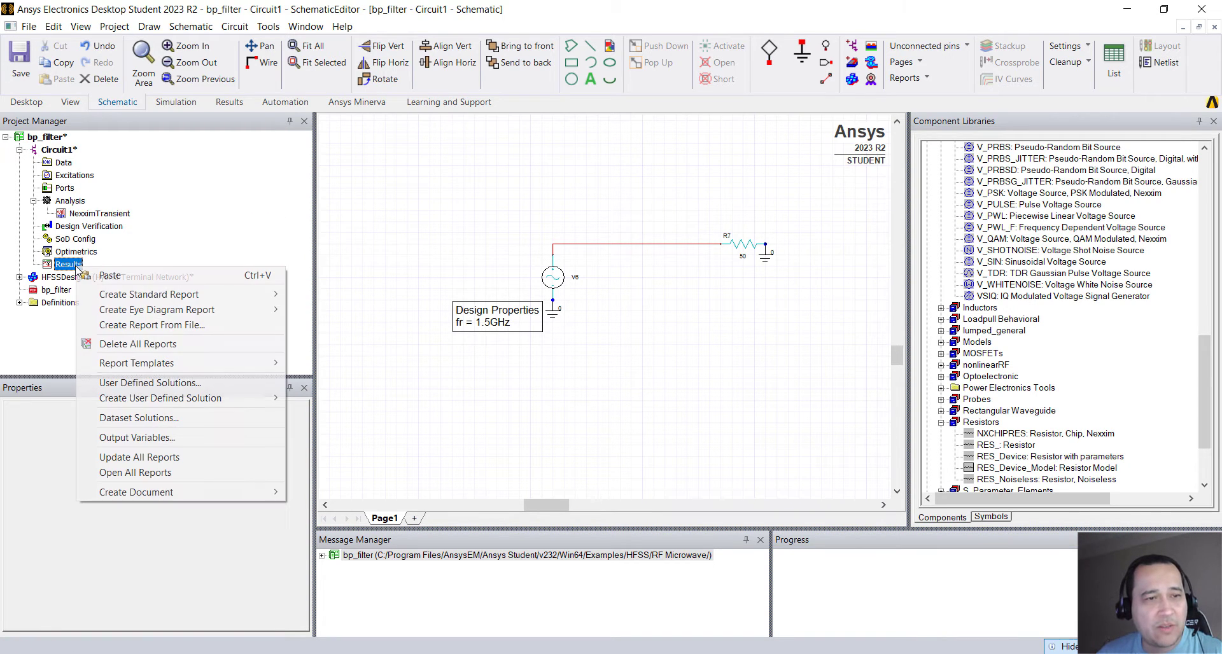
{"action": "mouse_move", "coordinate": [141, 296]}
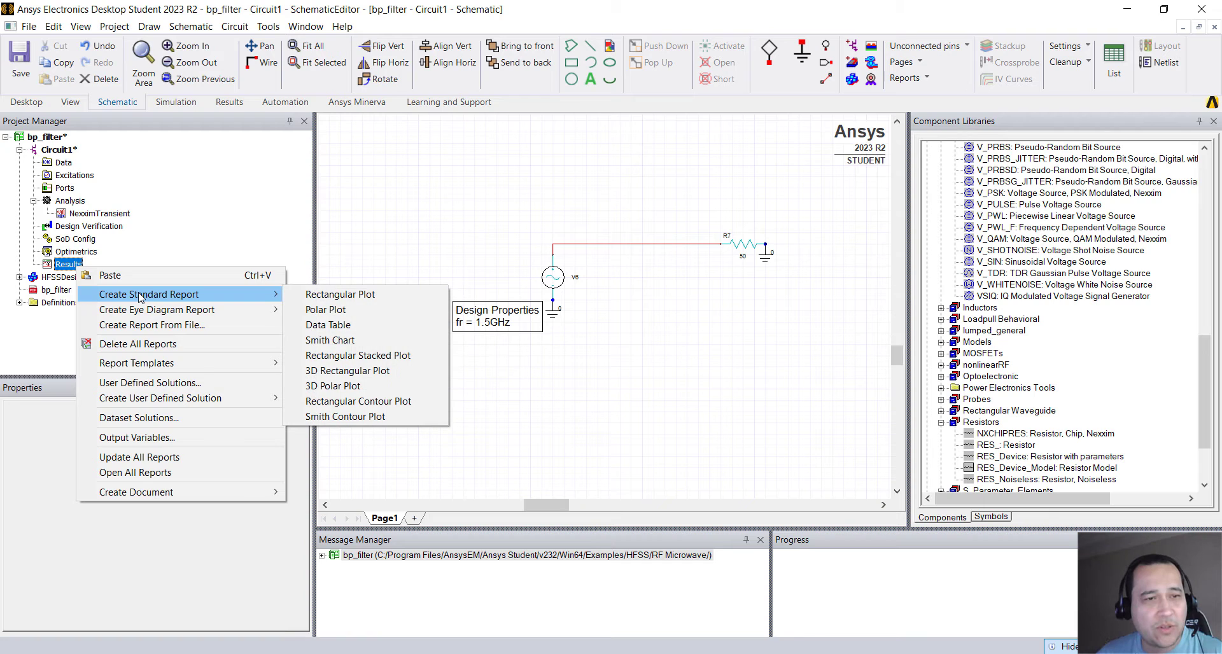
{"action": "left_click", "coordinate": [344, 295]}
{"action": "left_click_drag", "start_coordinate": [339, 254], "coordinate": [437, 198]}
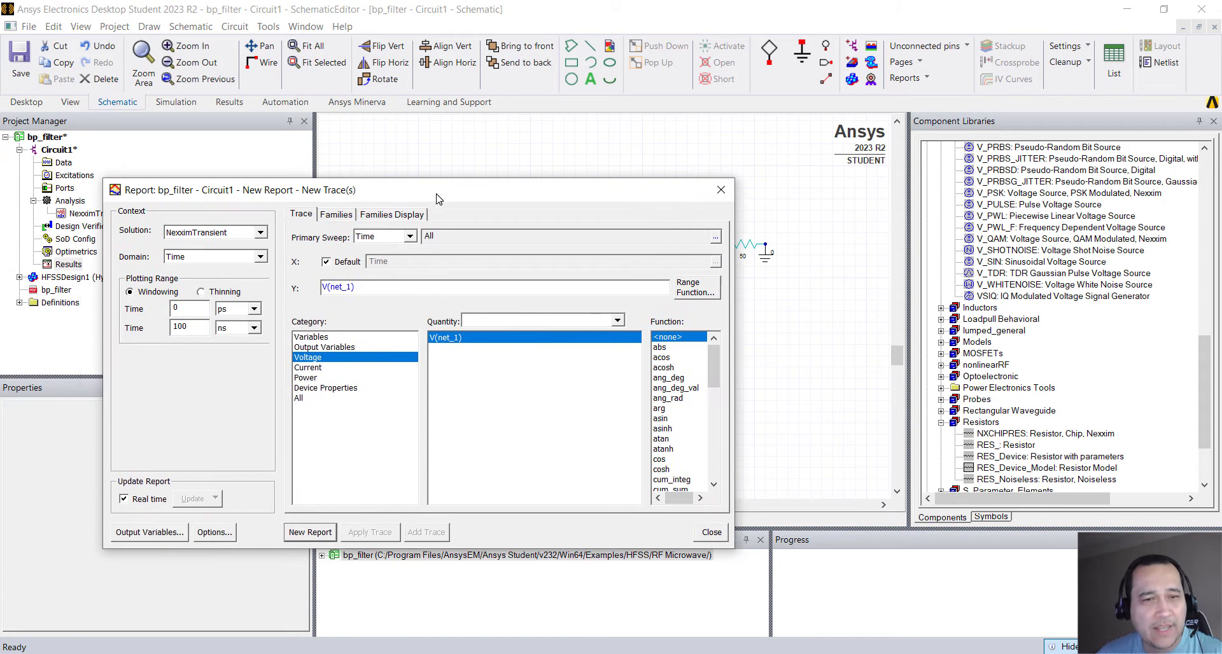
{"action": "left_click", "coordinate": [310, 532]}
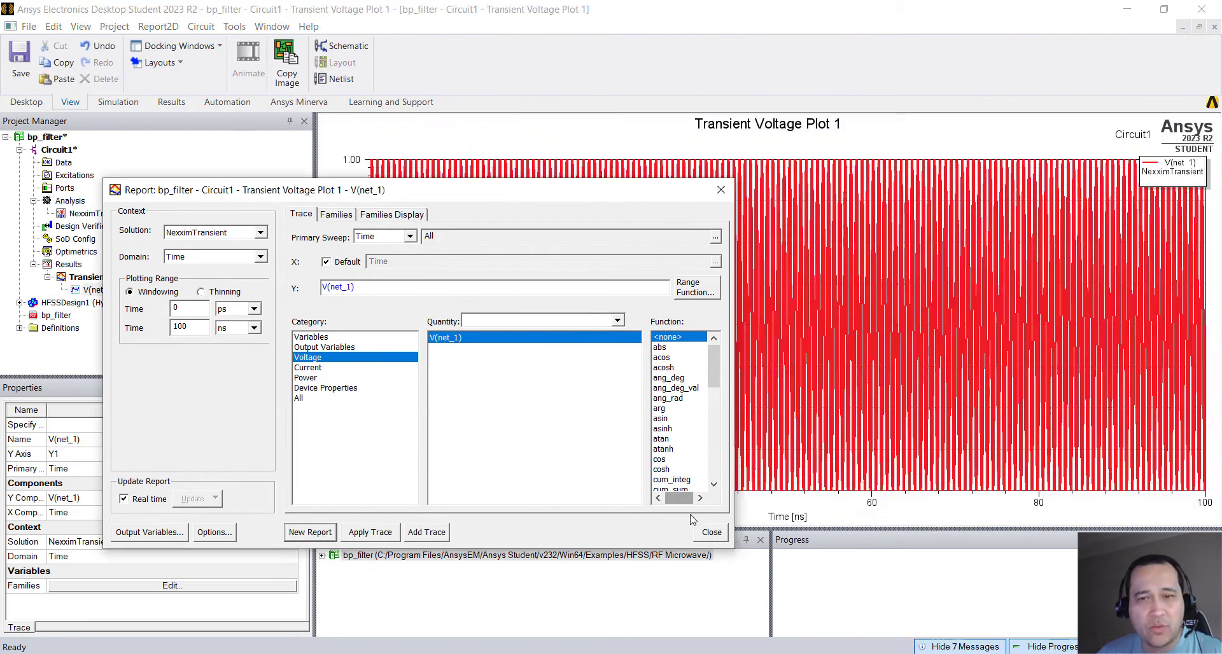
{"action": "left_click", "coordinate": [711, 532]}
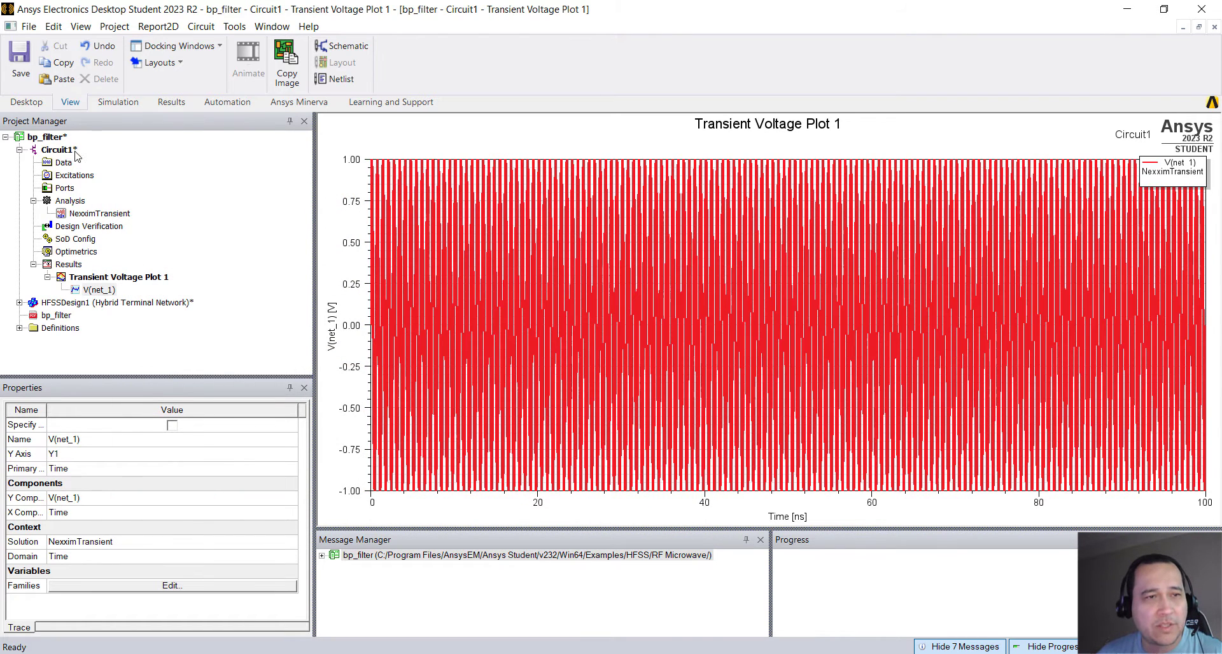
{"action": "left_click", "coordinate": [60, 149]}
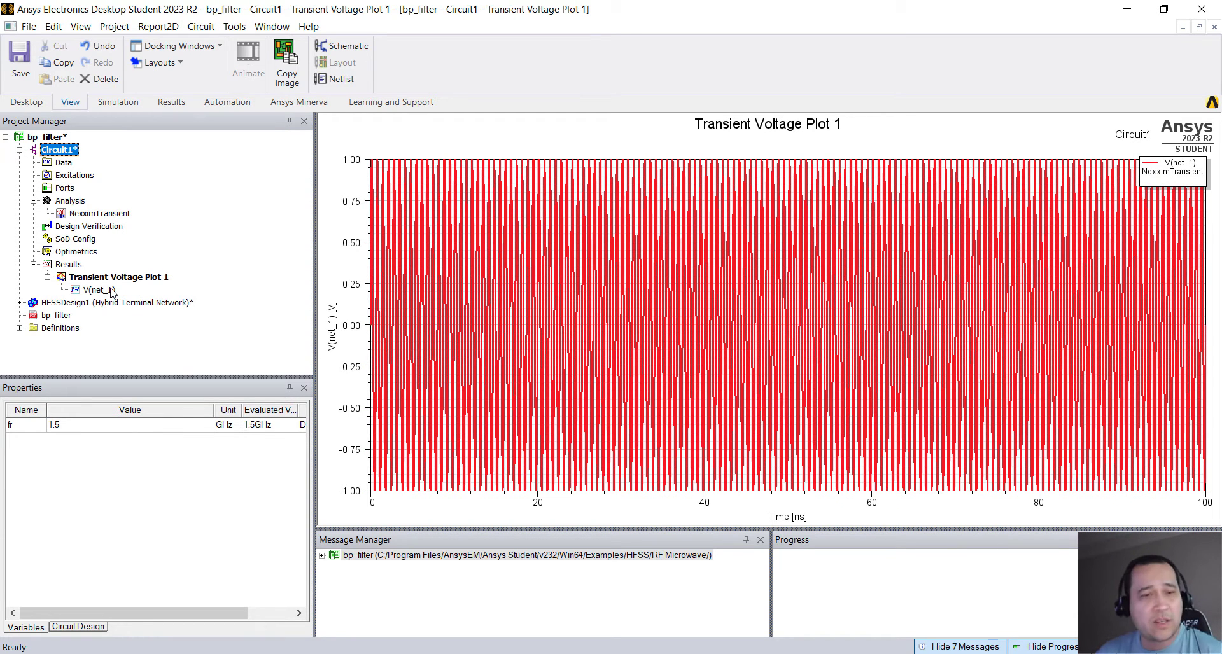
Start a new rectangular report in the Spectral domain with a 2 GHz maximum frequency.
{"action": "right_click", "coordinate": [81, 267]}
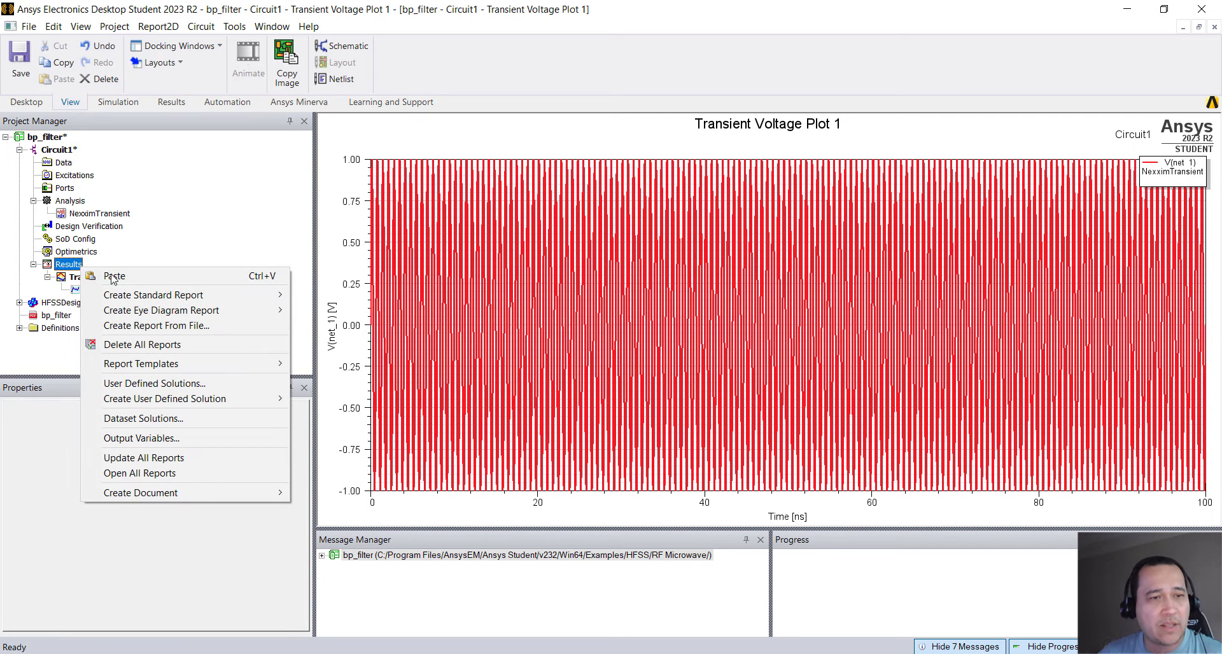
{"action": "mouse_move", "coordinate": [205, 299]}
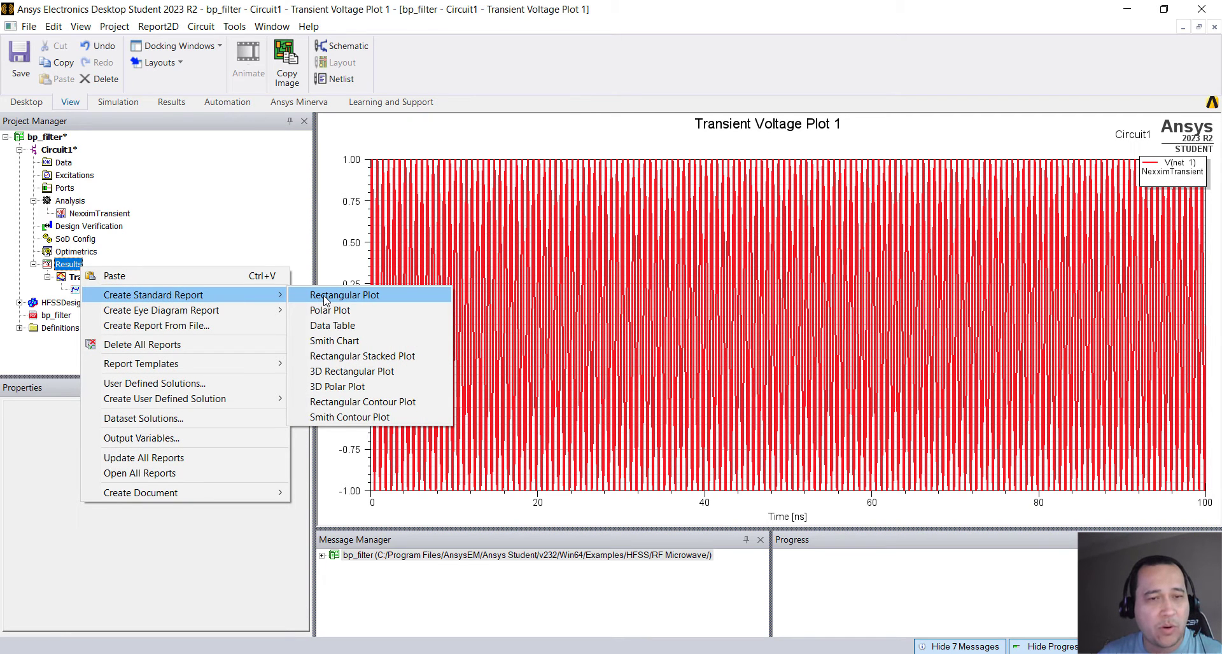
{"action": "left_click", "coordinate": [325, 297]}
{"action": "left_click", "coordinate": [239, 261]}
{"action": "left_click", "coordinate": [231, 281]}
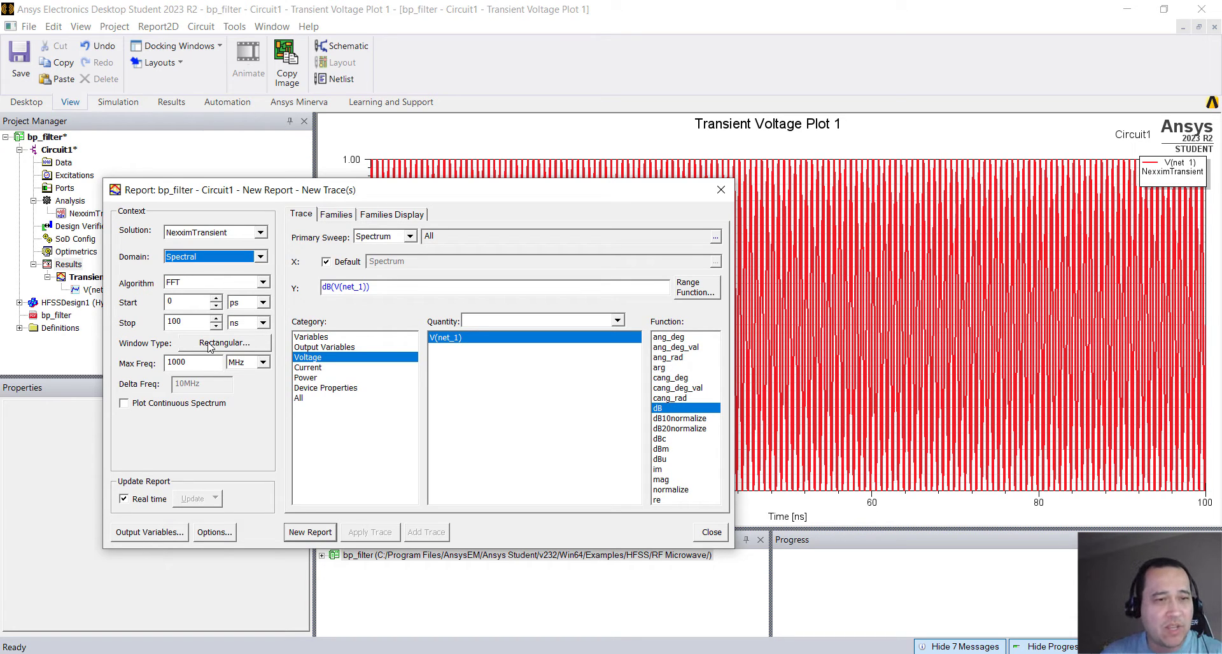
{"action": "left_click", "coordinate": [200, 364]}
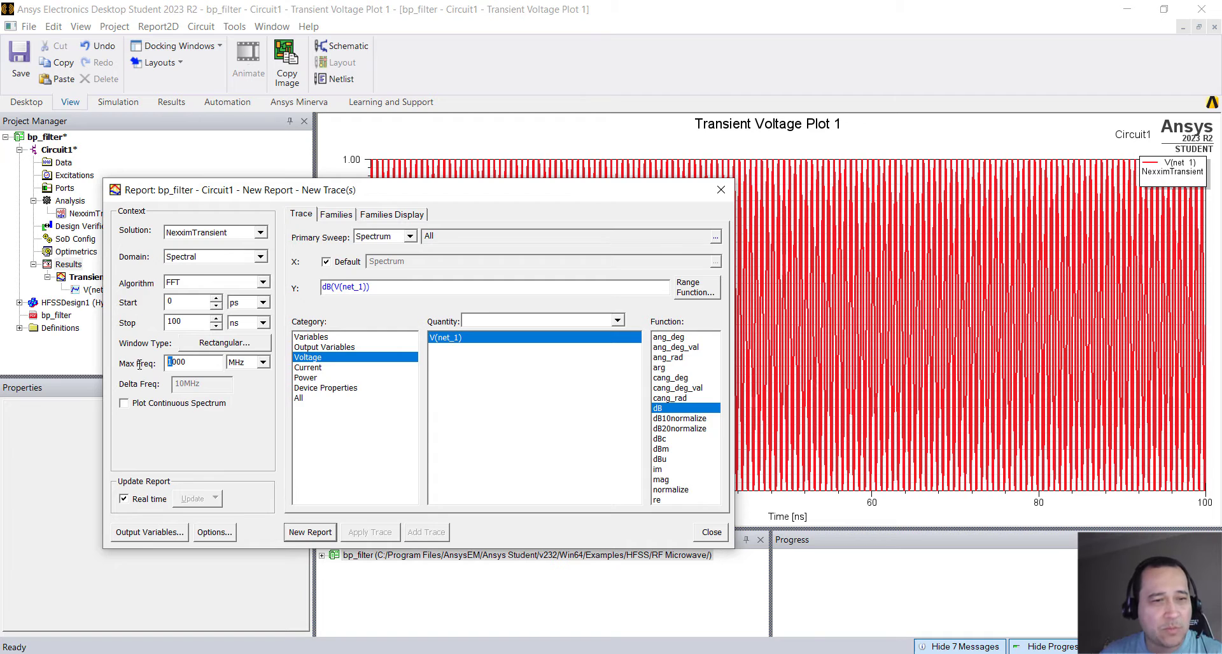
{"action": "type", "text": "2"}
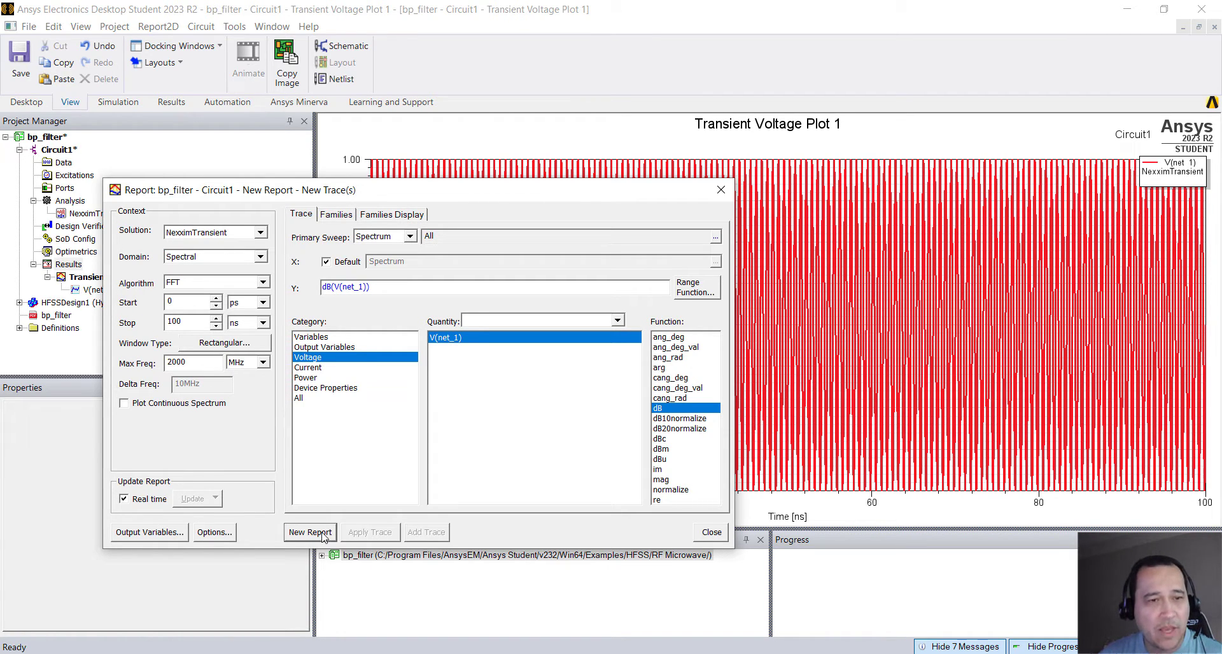
Apply a Hanning FFT window and create the dB(V(net_1)) spectrum report.
{"action": "left_click", "coordinate": [247, 345]}
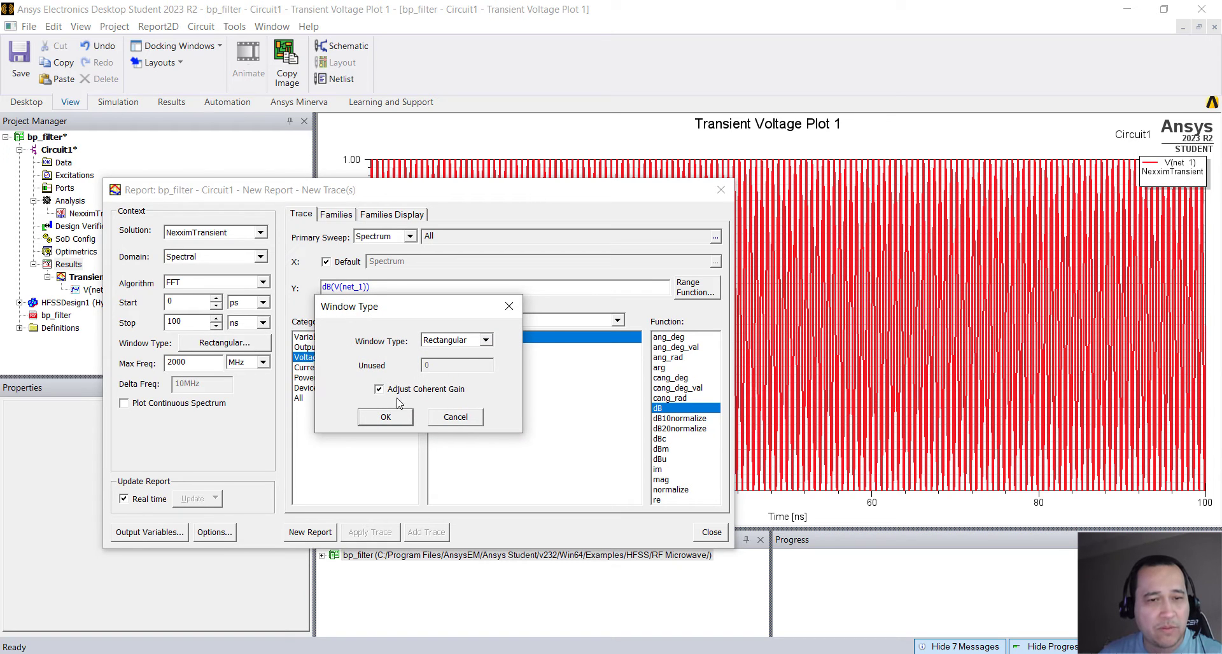
{"action": "left_click", "coordinate": [461, 342]}
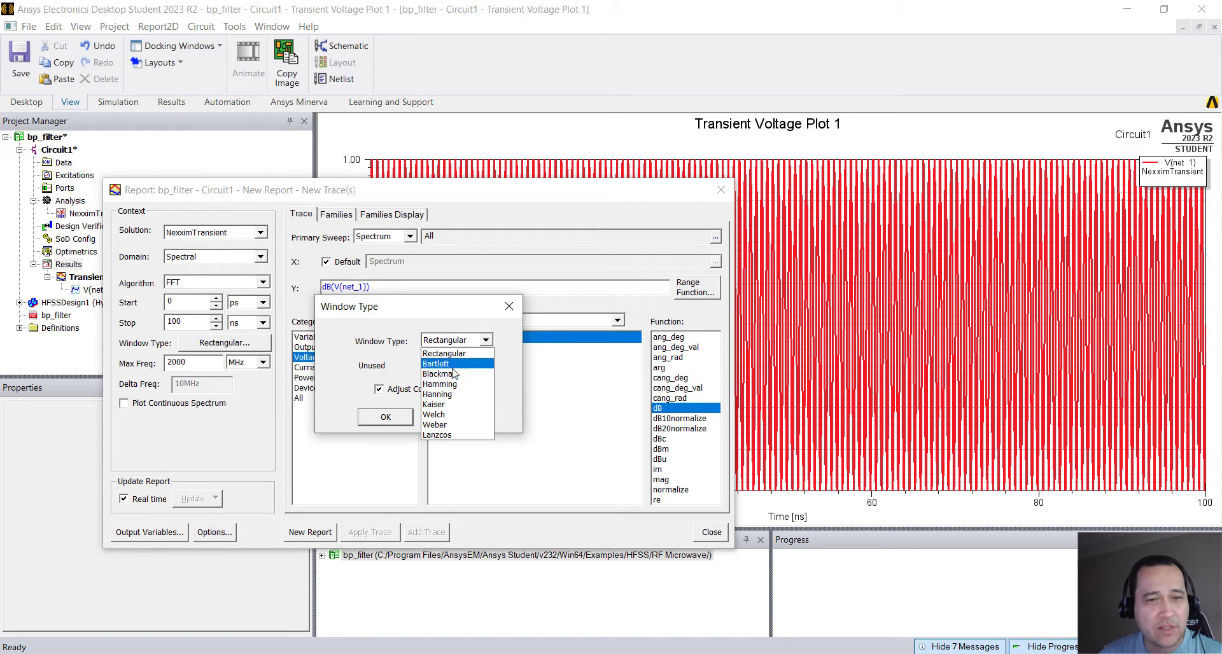
{"action": "left_click", "coordinate": [447, 393]}
{"action": "left_click", "coordinate": [398, 420]}
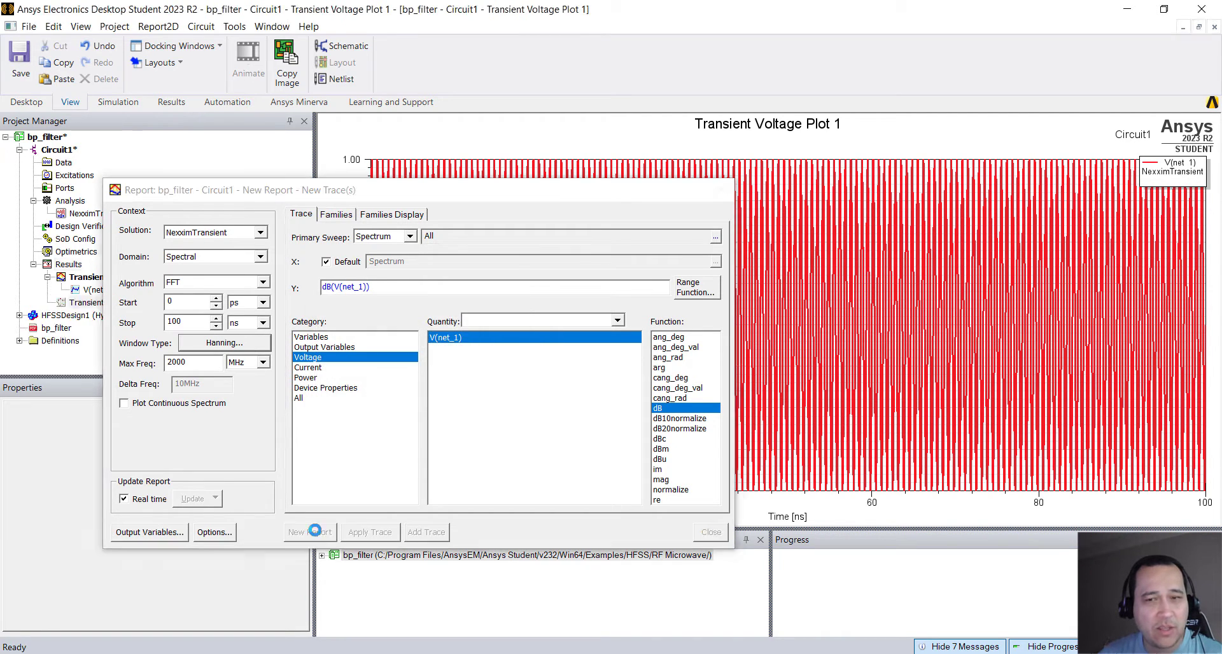
{"action": "left_click", "coordinate": [313, 535]}
{"action": "left_click", "coordinate": [710, 532]}
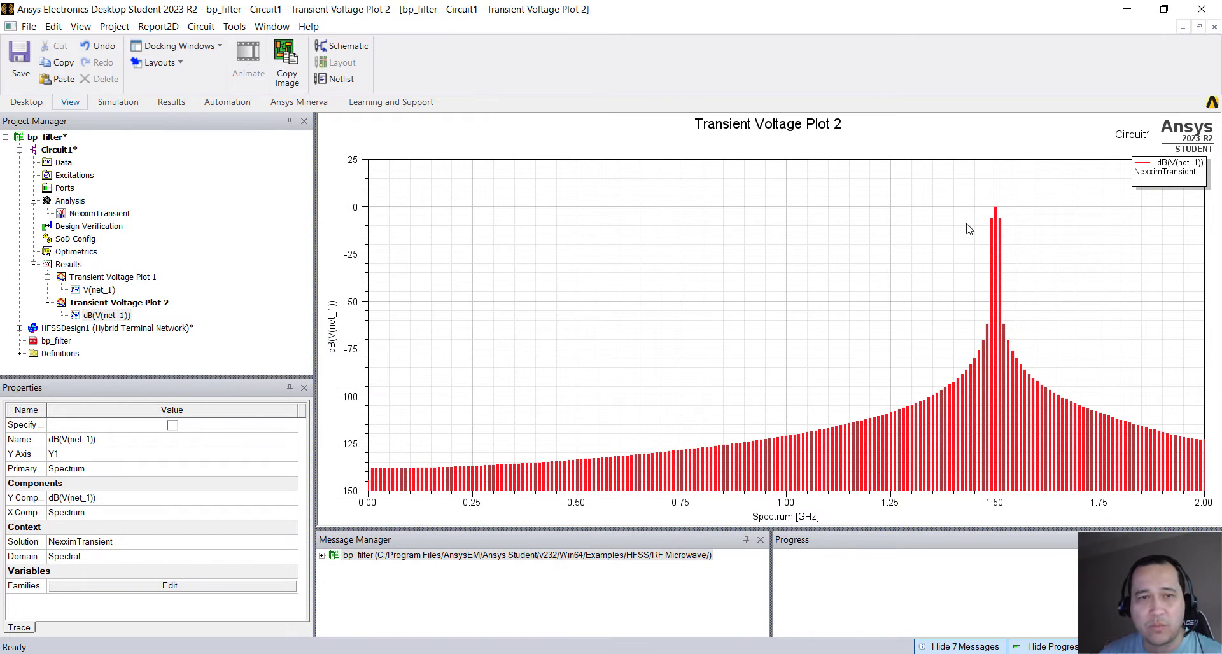
Open the Circuit1 schematic and delete the wire joining V6 and R7.
{"action": "double_click", "coordinate": [63, 152]}
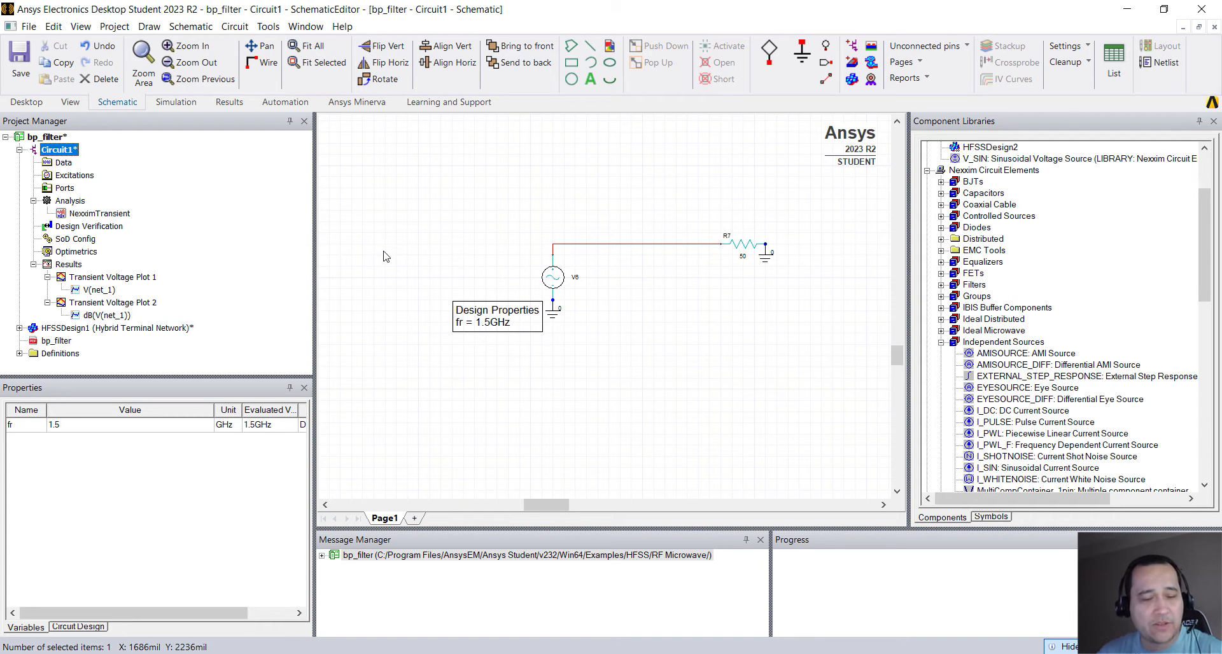
{"action": "scroll", "coordinate": [401, 258], "scroll_direction": "up", "scroll_amount": 1}
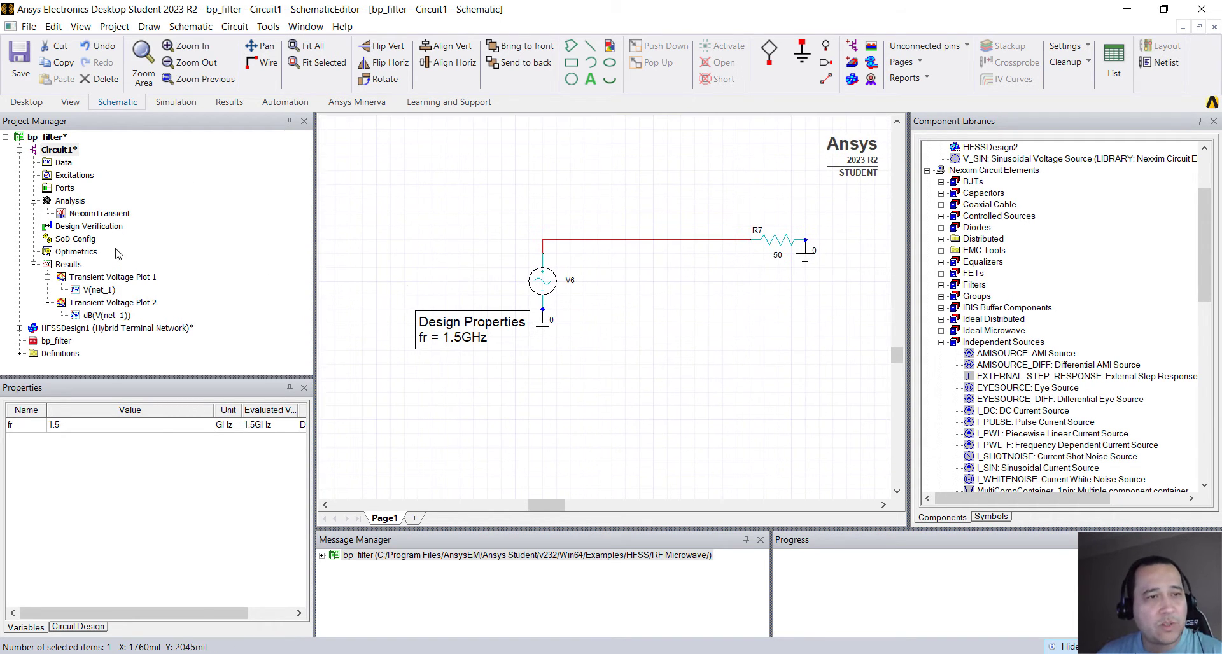
{"action": "left_click", "coordinate": [648, 275]}
{"action": "left_click_drag", "start_coordinate": [658, 275], "coordinate": [657, 224]}
{"action": "key", "text": "Delete"}
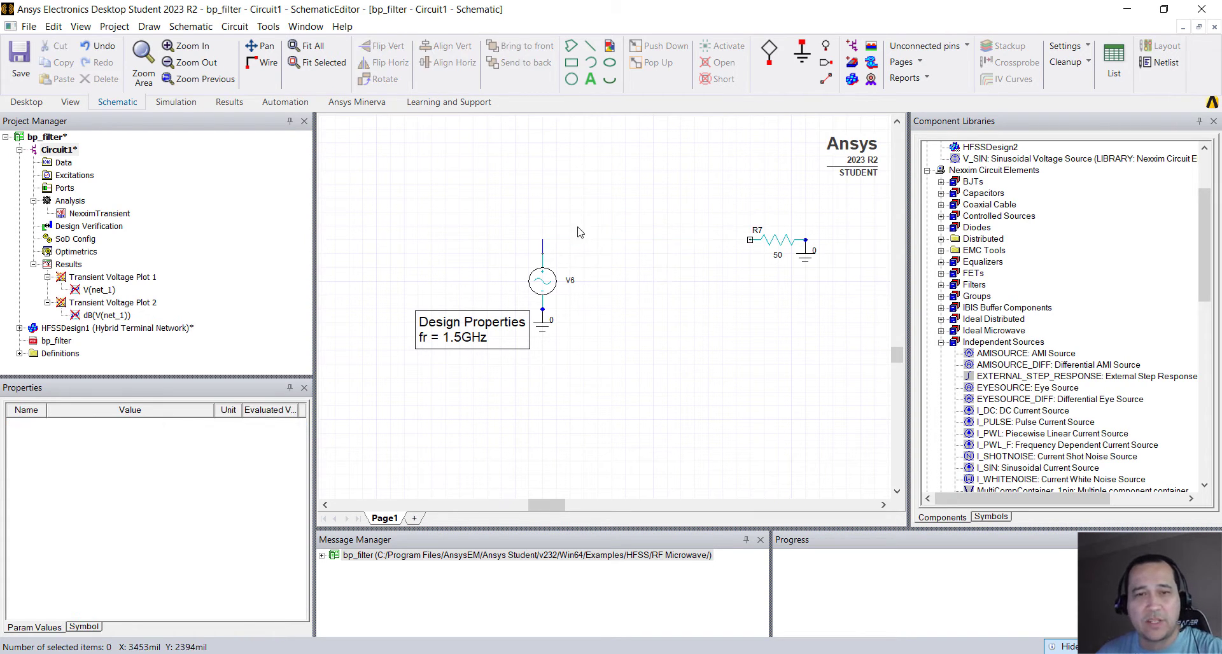
Place the HFSSDesign3 filter block between V6 and R7, moving R7 to its output port.
{"action": "left_click", "coordinate": [66, 330]}
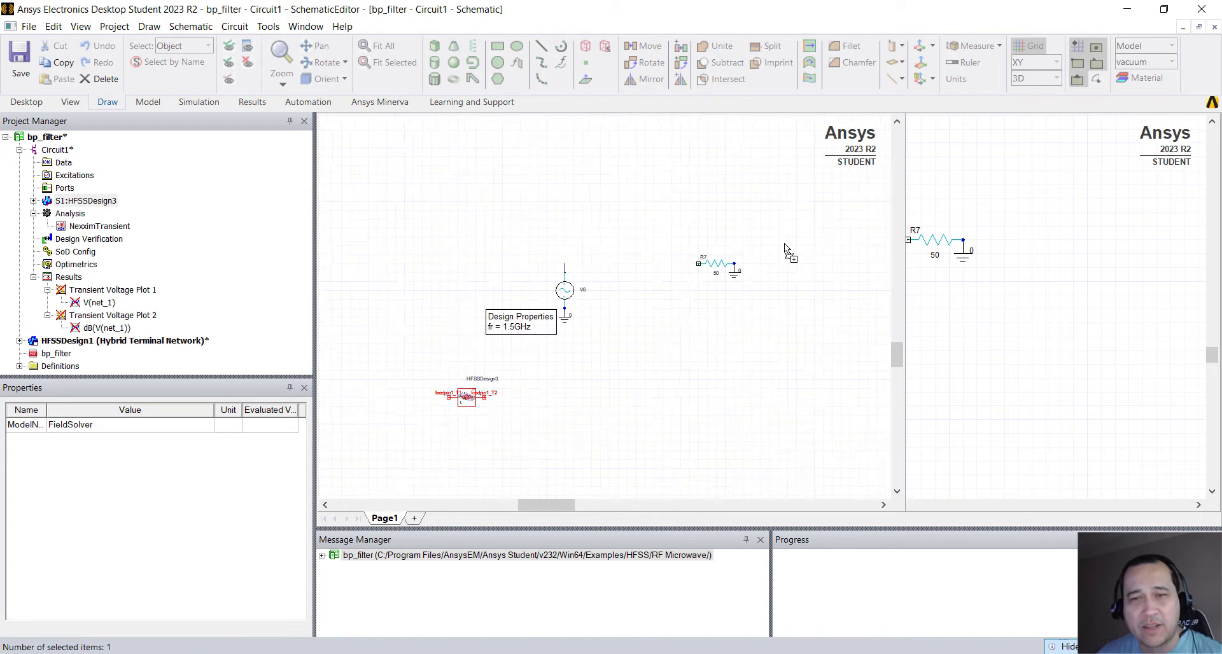
{"action": "key", "text": "Escape"}
{"action": "left_click_drag", "start_coordinate": [465, 408], "coordinate": [628, 274]}
{"action": "left_click_drag", "start_coordinate": [717, 266], "coordinate": [682, 265]}
{"action": "key", "text": "ctrl+d"}
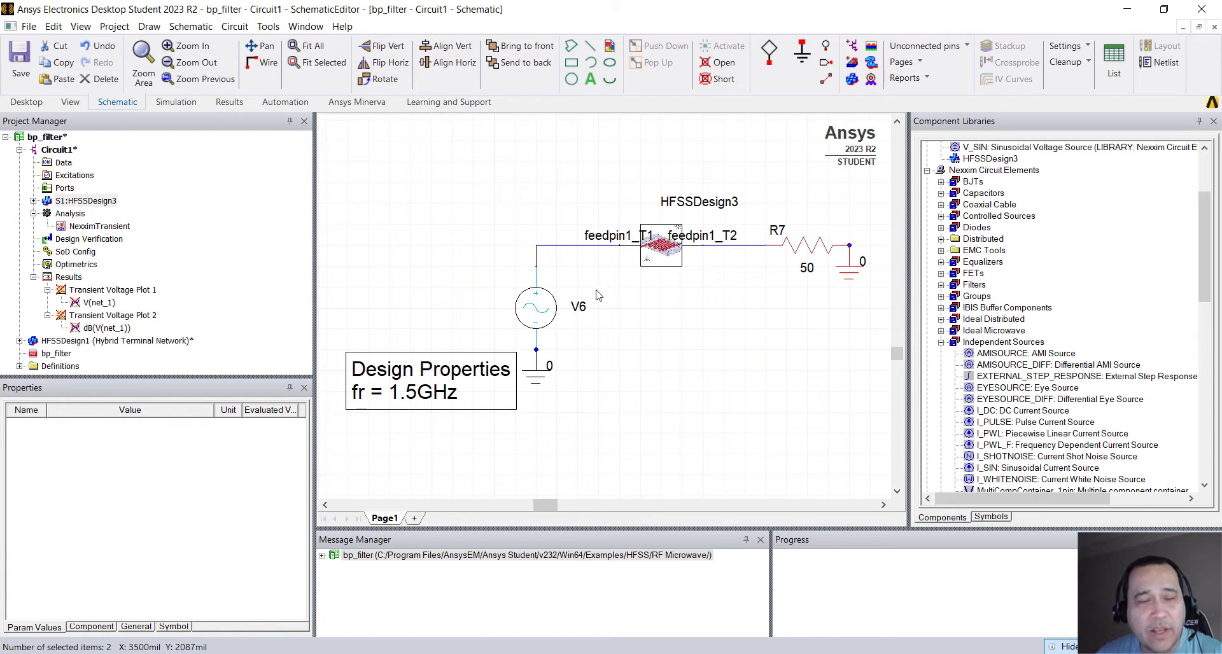
{"action": "left_click", "coordinate": [558, 246]}
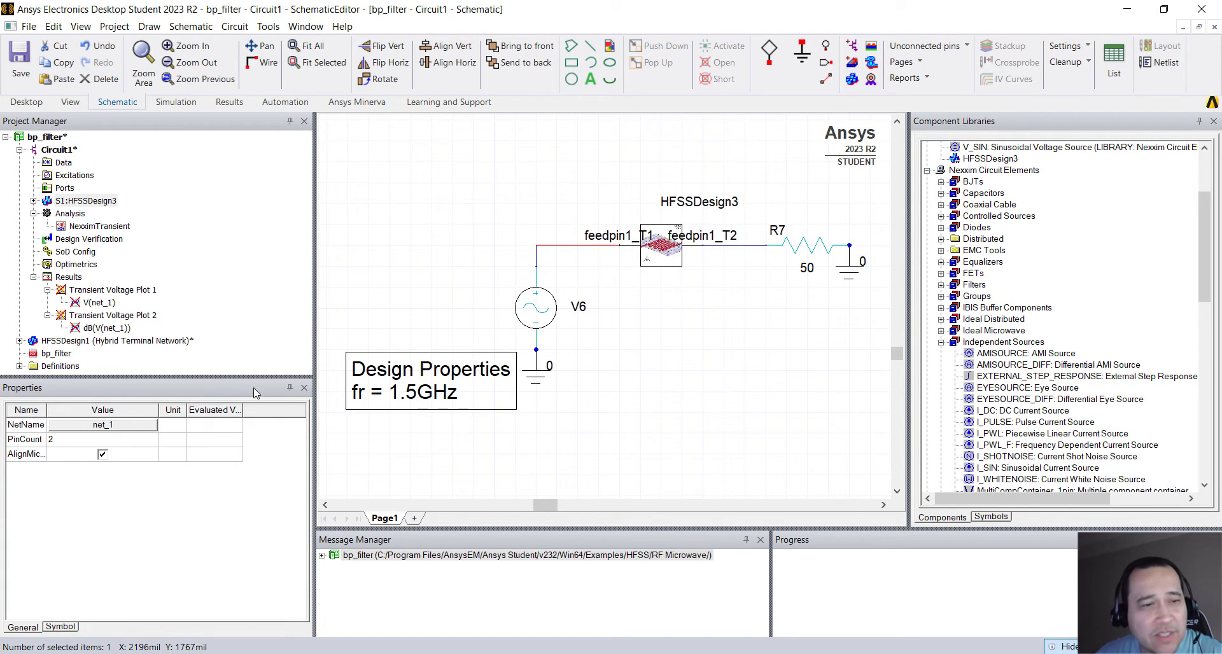
{"action": "left_click", "coordinate": [745, 246]}
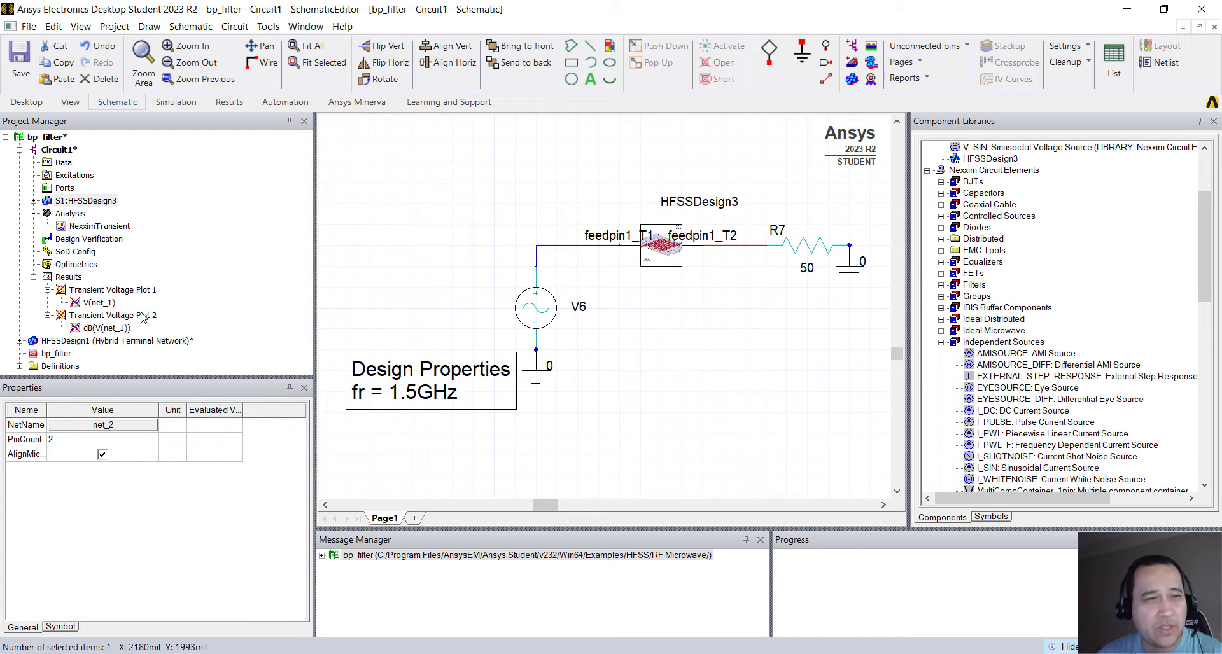
Edit the V(net_1) trace on Transient Voltage Plot 1 to add V(net_2) as another trace.
{"action": "double_click", "coordinate": [145, 291]}
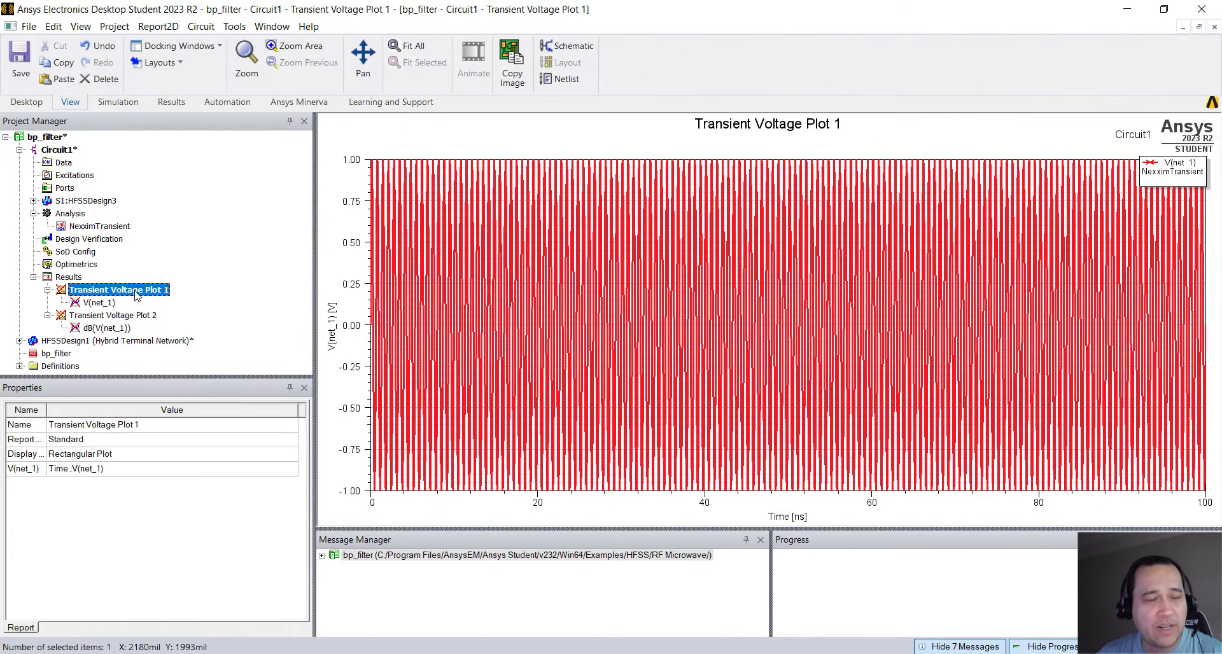
{"action": "double_click", "coordinate": [99, 303]}
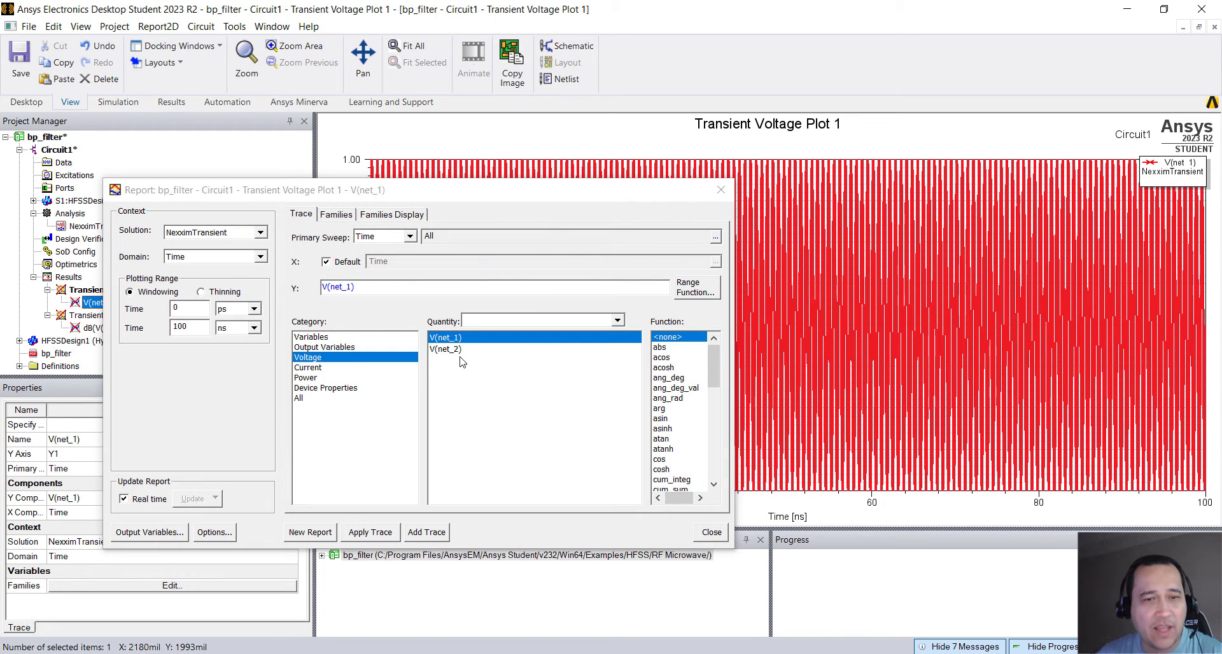
{"action": "left_click", "coordinate": [453, 350]}
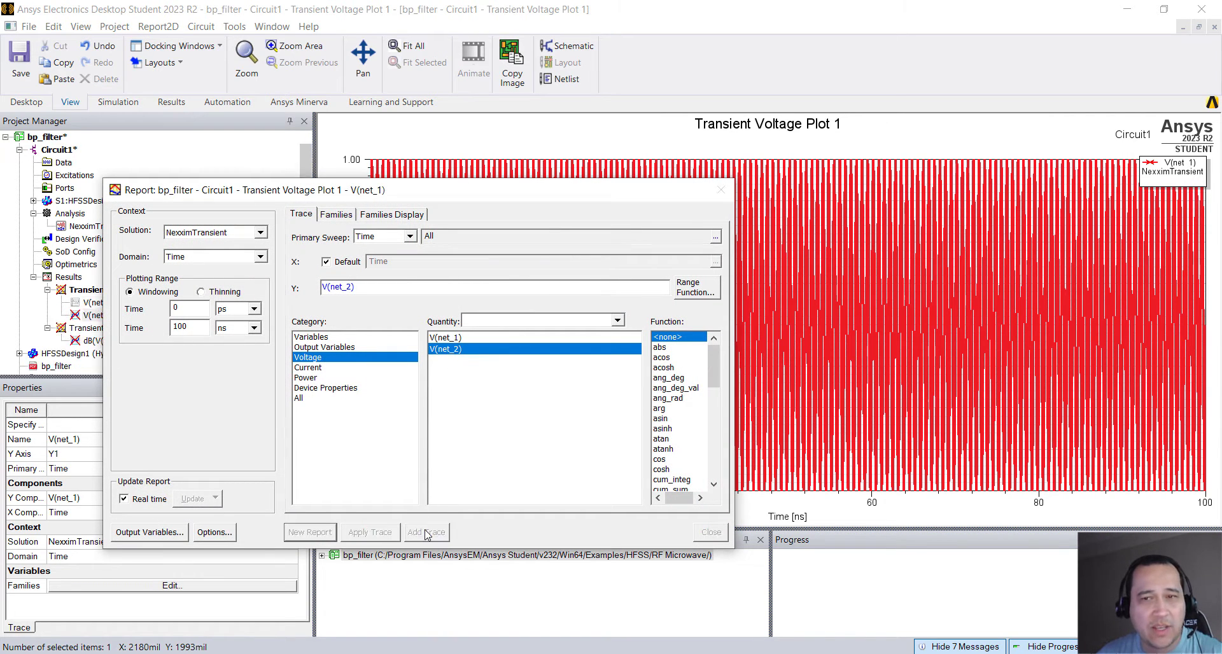
{"action": "left_click", "coordinate": [426, 532]}
{"action": "left_click", "coordinate": [711, 532]}
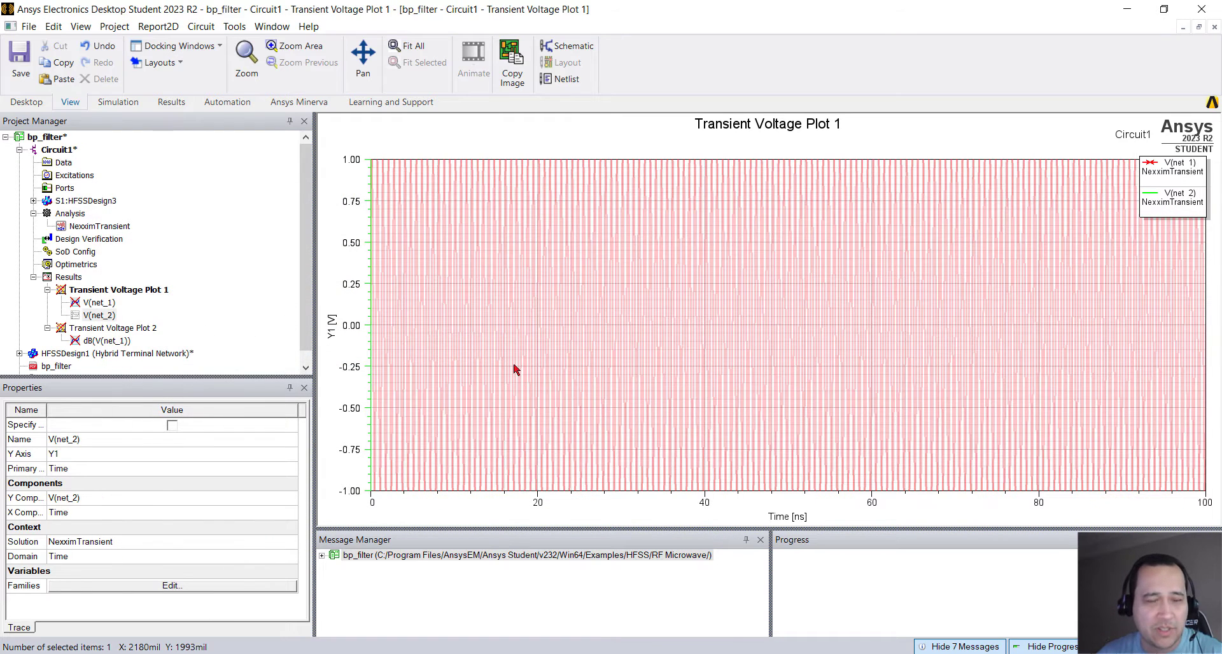
{"action": "left_click", "coordinate": [538, 506]}
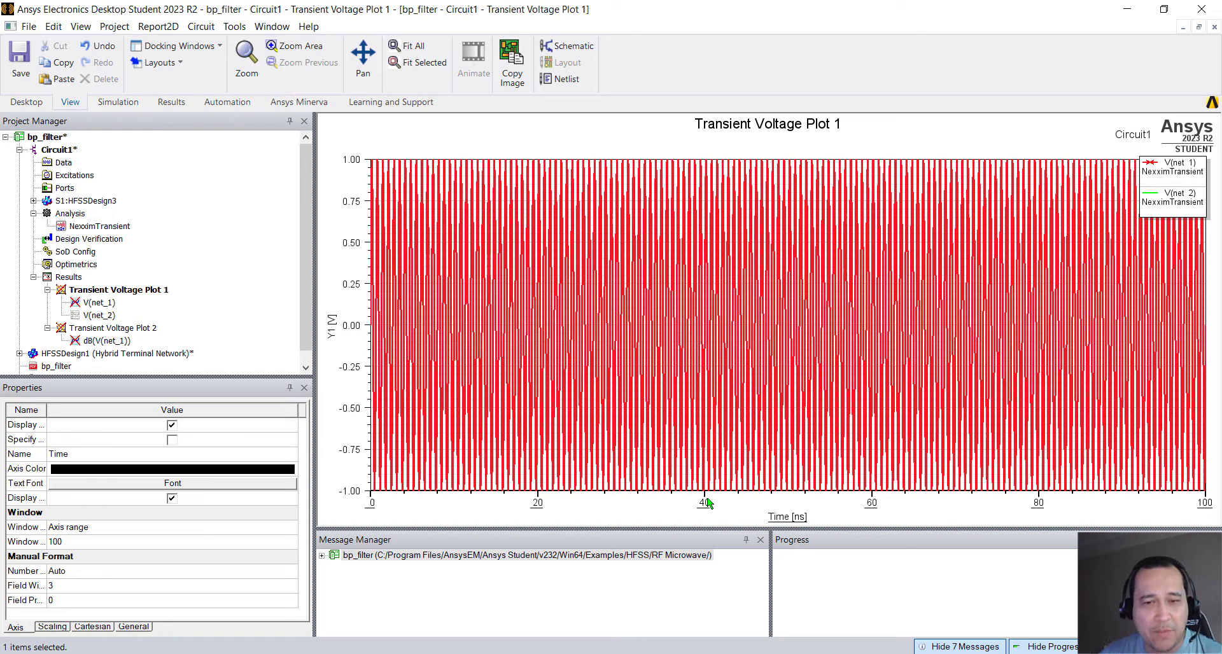
Add an X scrollbar to Transient Voltage Plot 1 showing about the first 25 ns, then rerun NexximTransient.
{"action": "left_click", "coordinate": [133, 627]}
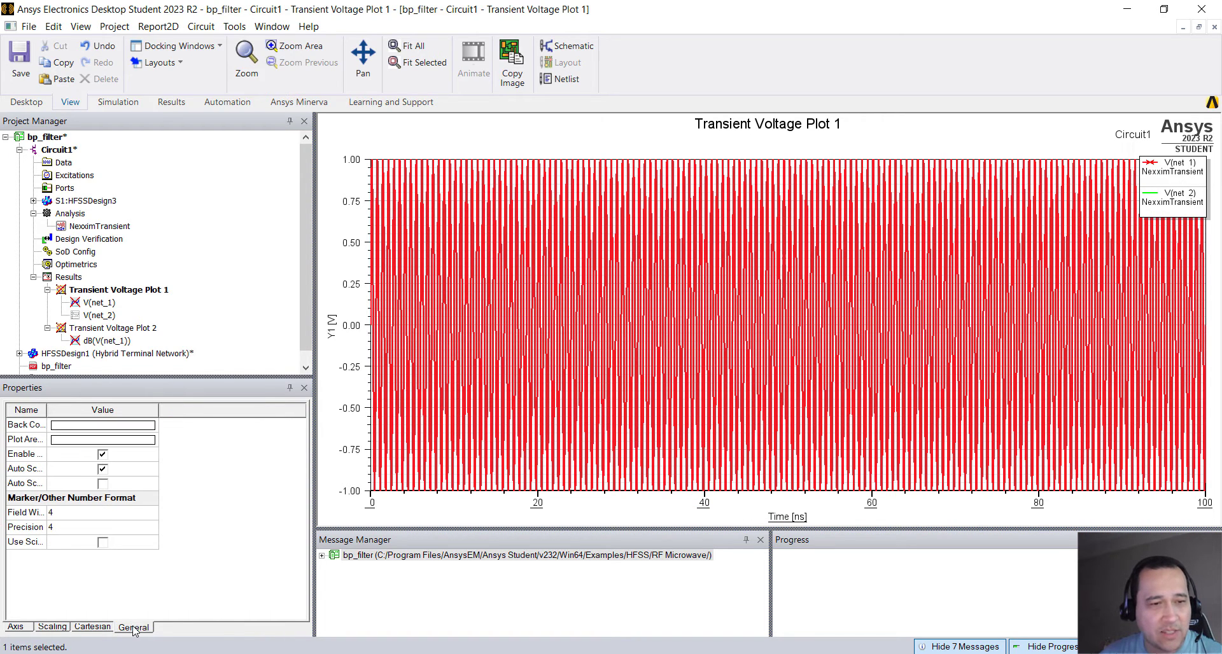
{"action": "left_click", "coordinate": [93, 627]}
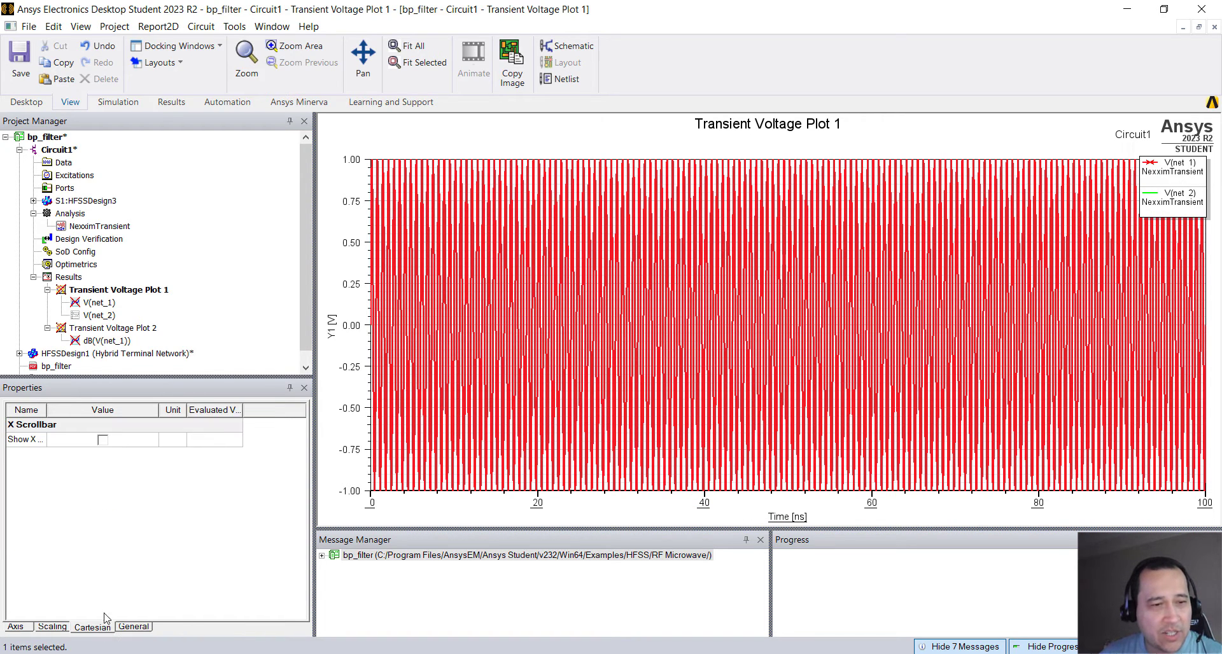
{"action": "left_click_drag", "start_coordinate": [48, 416], "coordinate": [95, 421]}
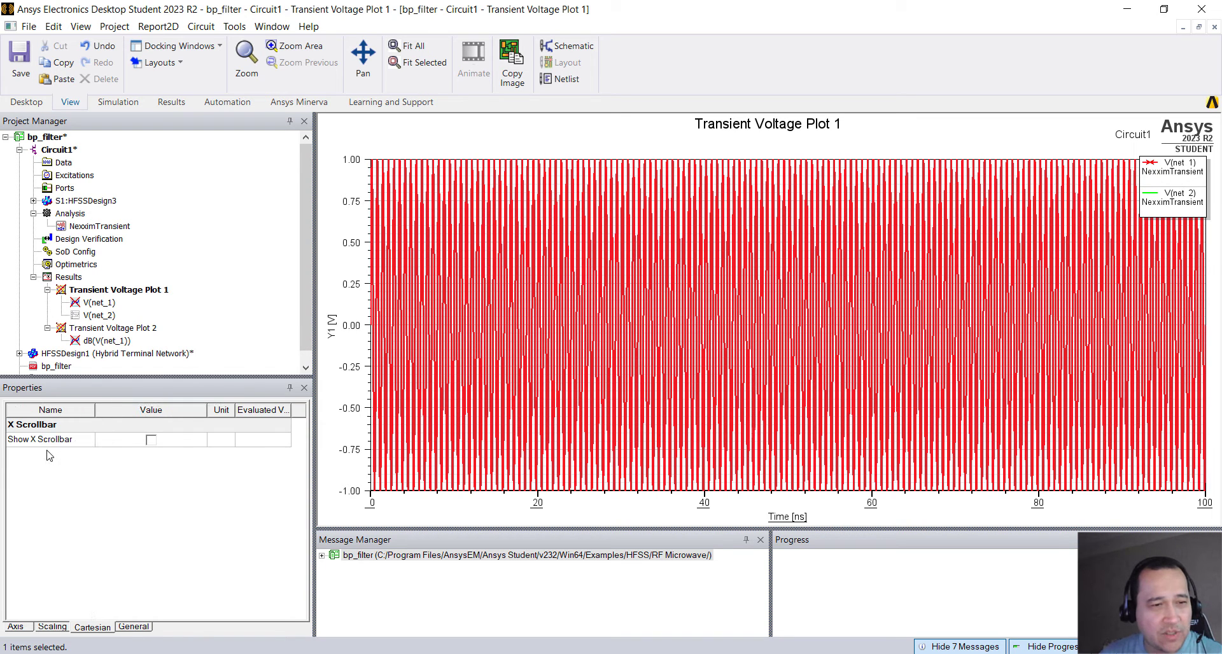
{"action": "left_click", "coordinate": [150, 440]}
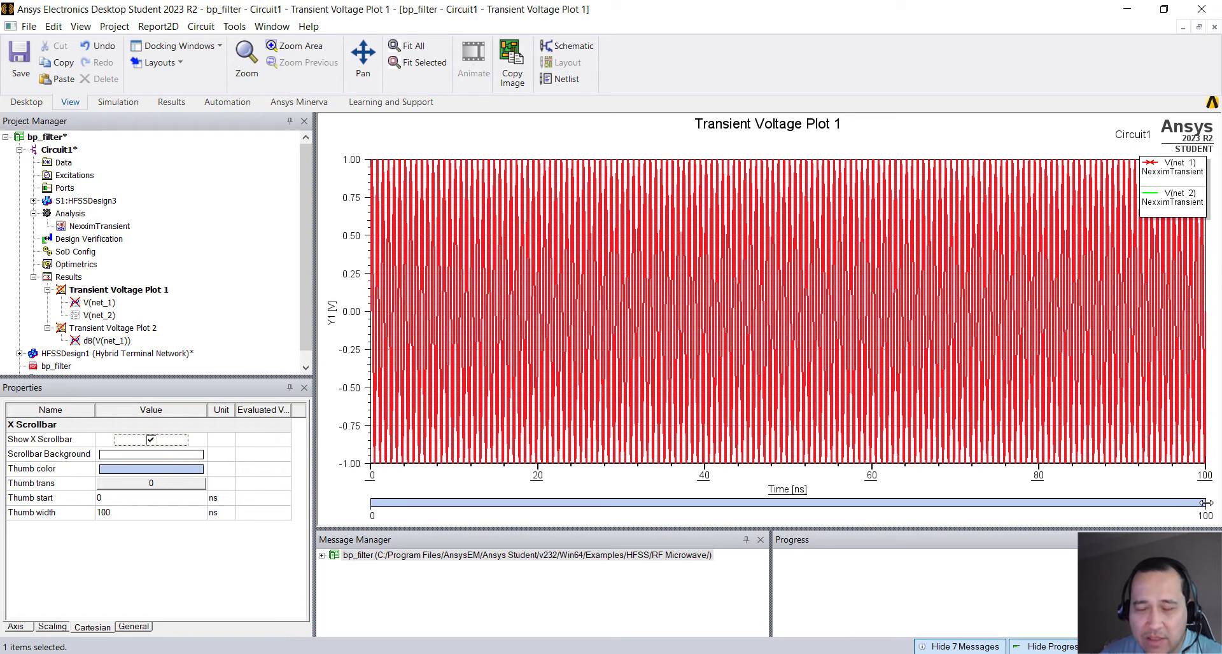
{"action": "left_click_drag", "start_coordinate": [1205, 503], "coordinate": [577, 513]}
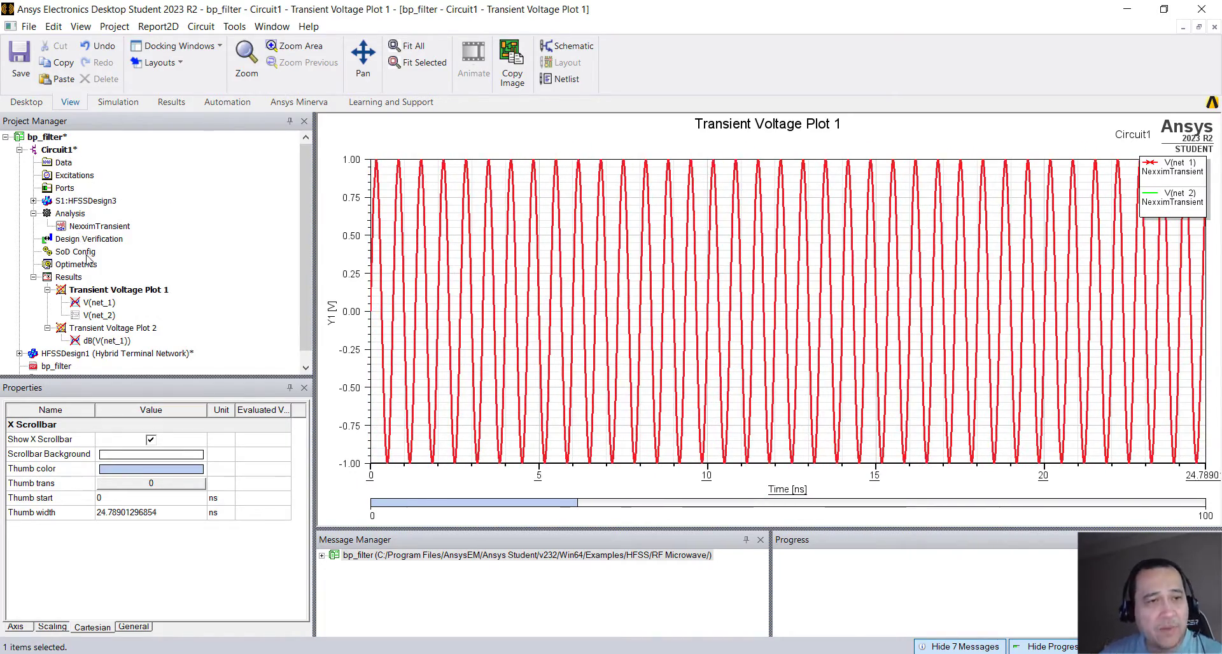
{"action": "right_click", "coordinate": [112, 228]}
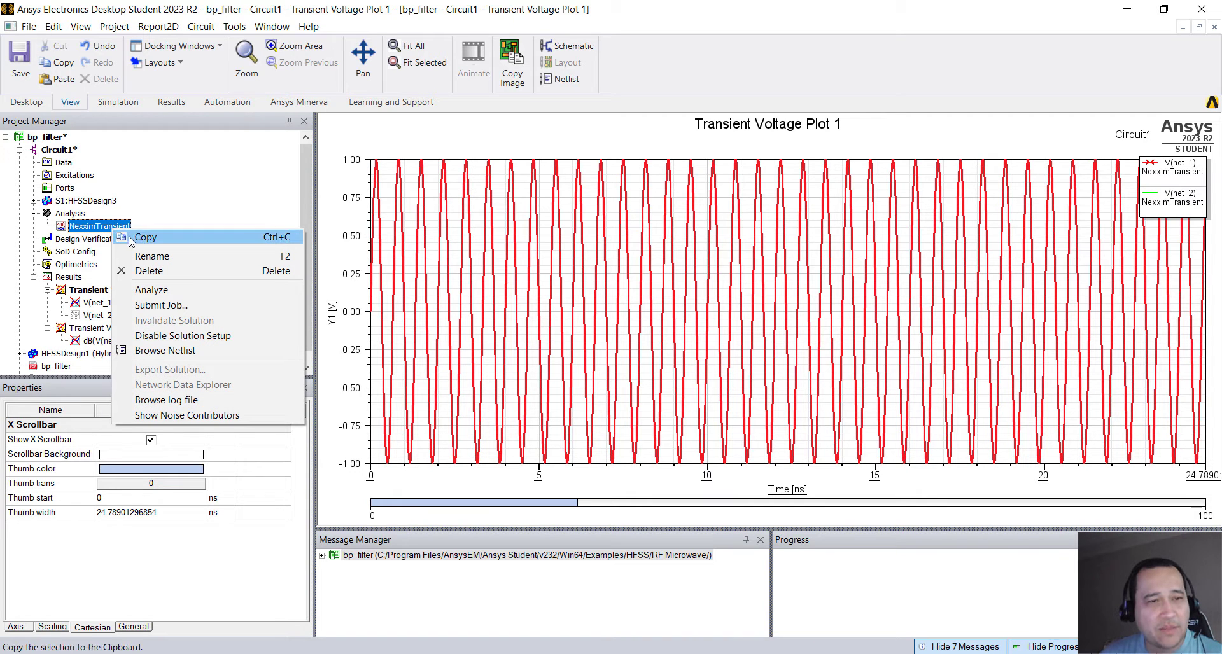
{"action": "left_click", "coordinate": [151, 291]}
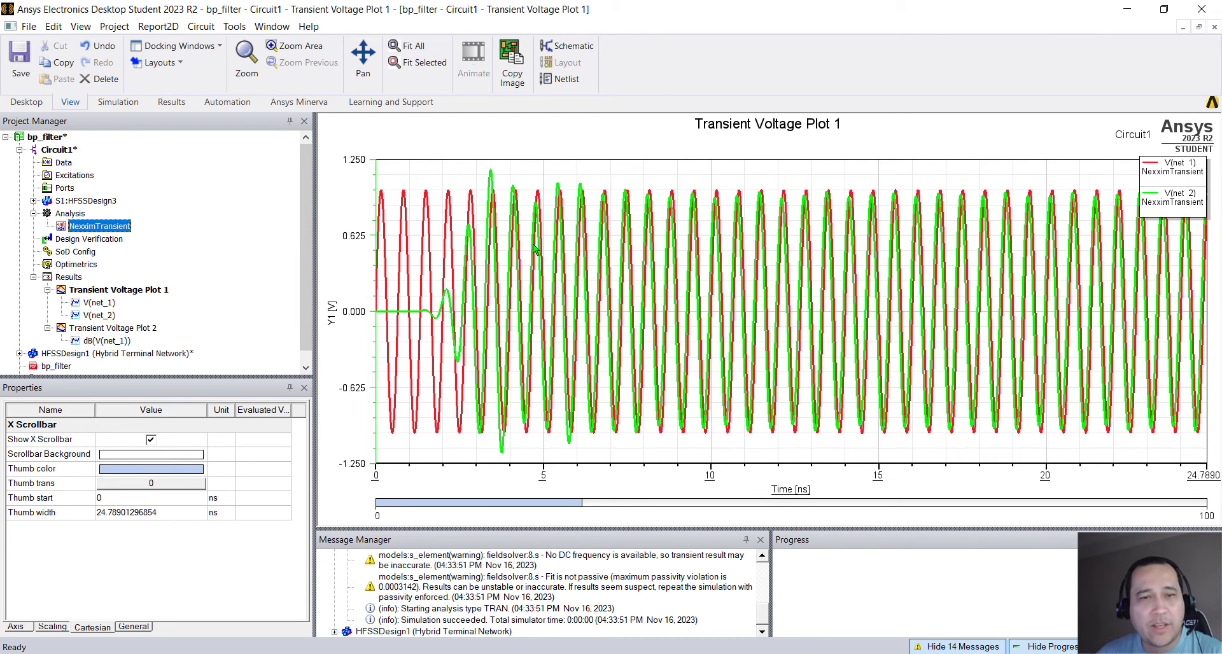
Change the V(net_2) trace on Transient Voltage Plot 1 from green to blue.
{"action": "left_click", "coordinate": [447, 219]}
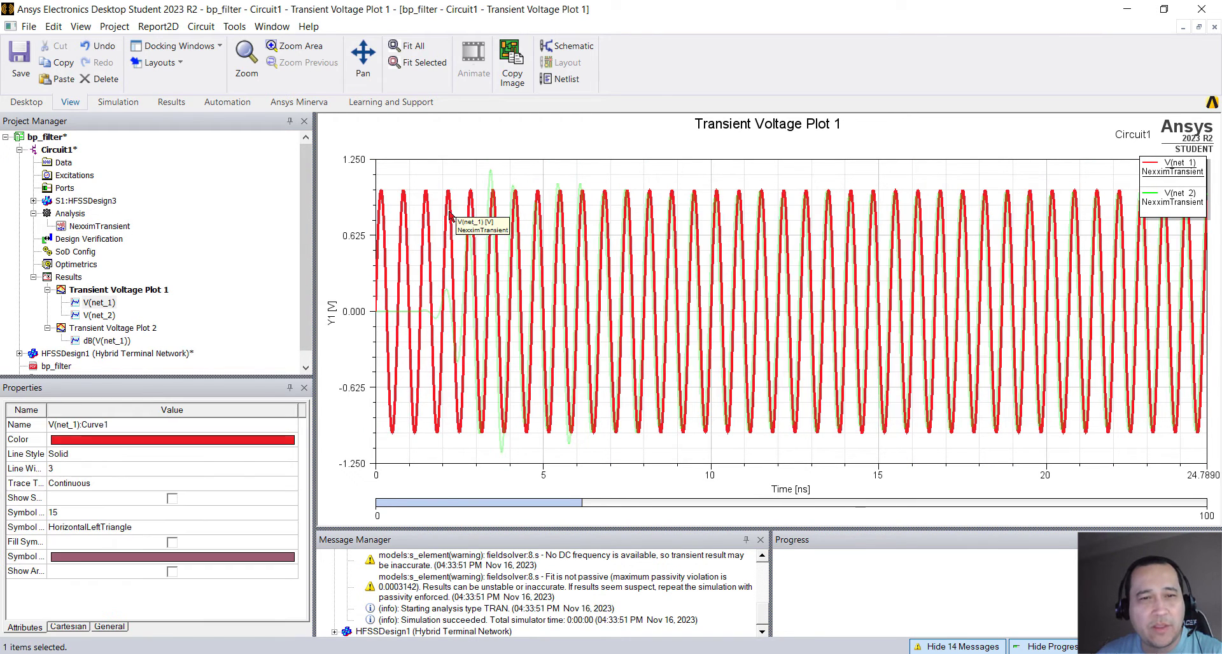
{"action": "left_click", "coordinate": [489, 185]}
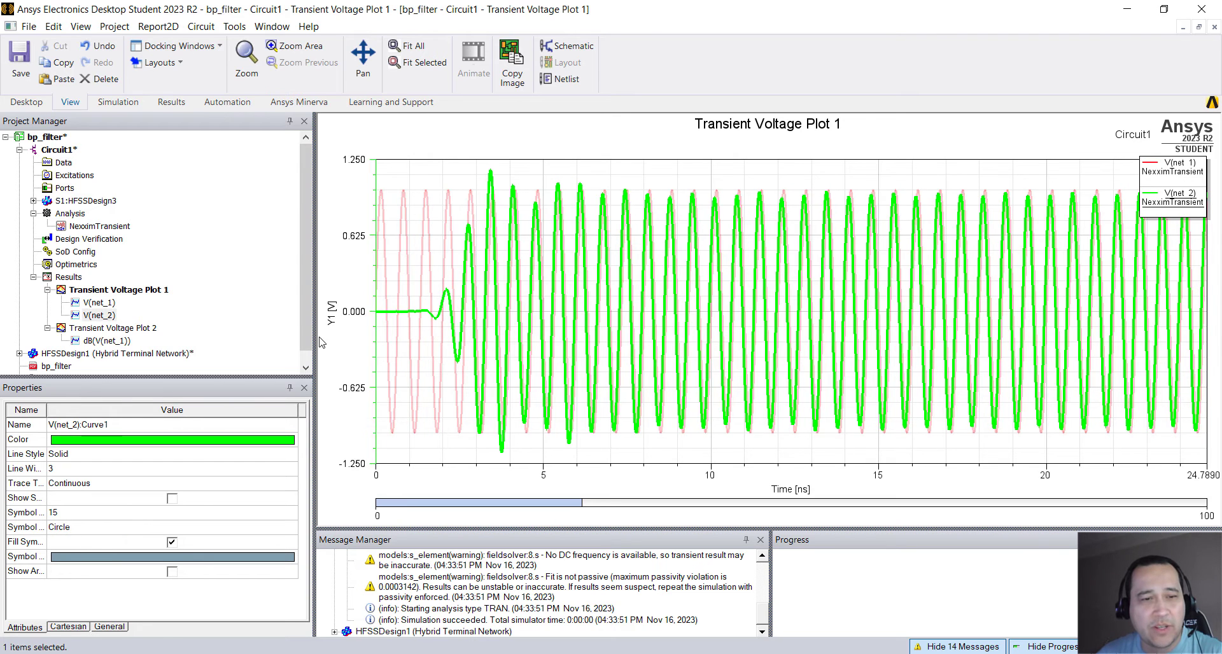
{"action": "left_click", "coordinate": [183, 440]}
{"action": "left_click", "coordinate": [529, 299]}
{"action": "left_click", "coordinate": [454, 440]}
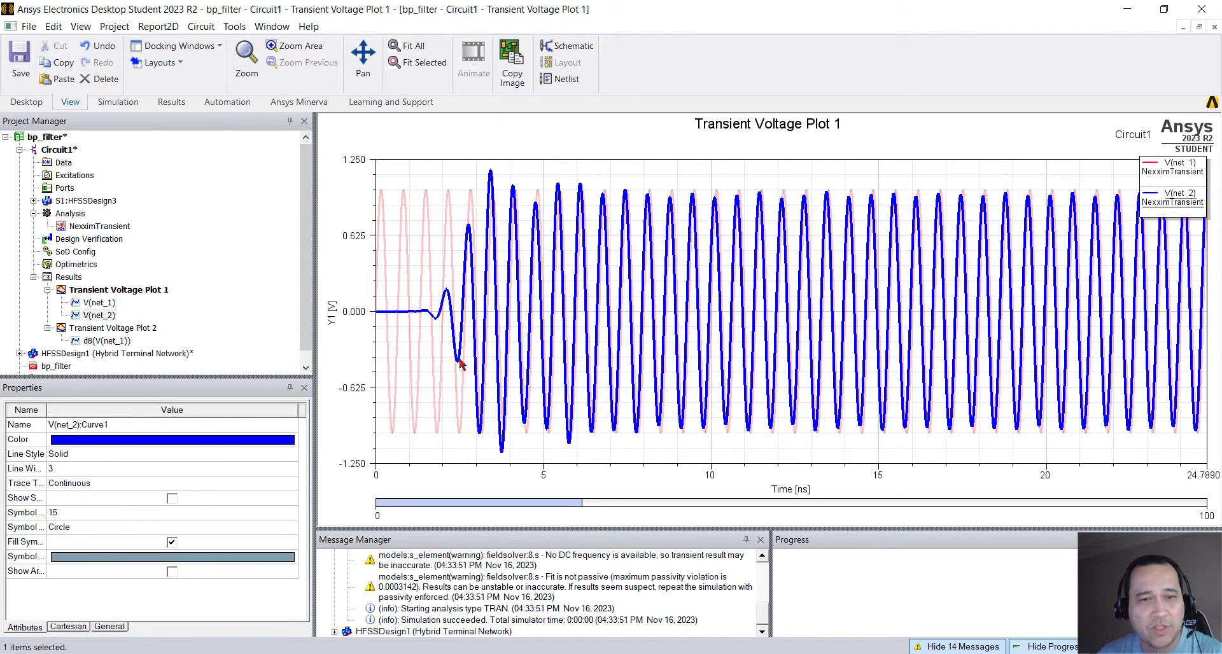
Place Transient Voltage Plot 1 below the Circuit1 filter circuit, shrunk to 1300 mil tall.
{"action": "double_click", "coordinate": [69, 154]}
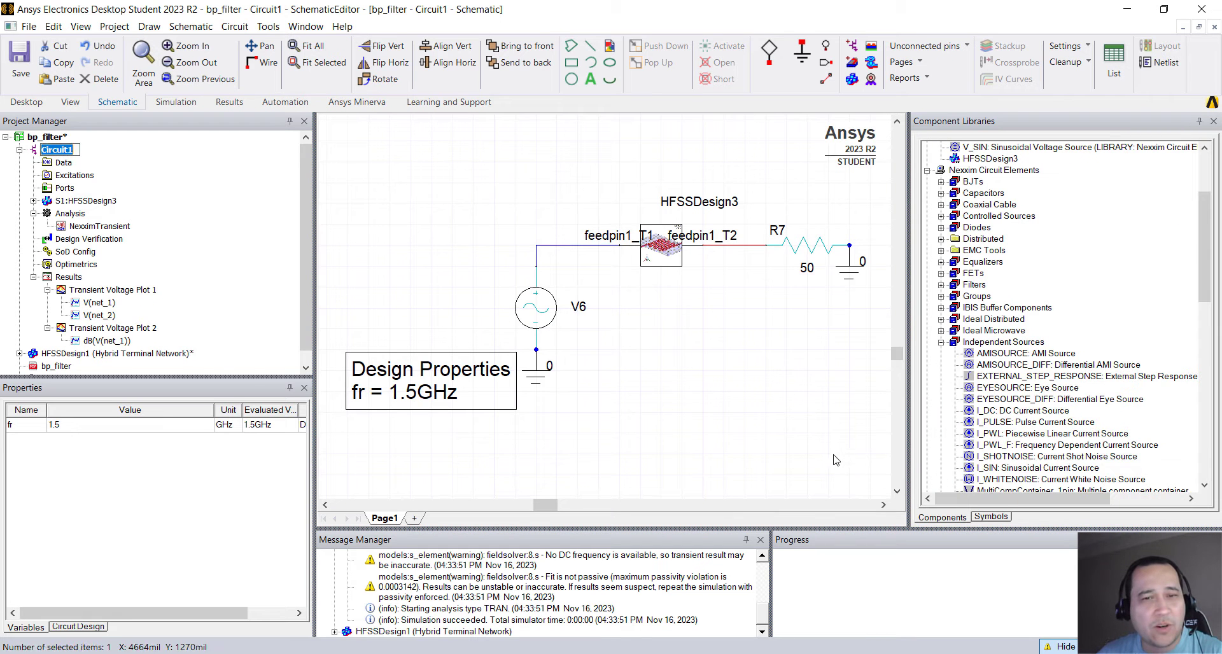
{"action": "scroll", "coordinate": [720, 292], "scroll_direction": "down", "scroll_amount": 2}
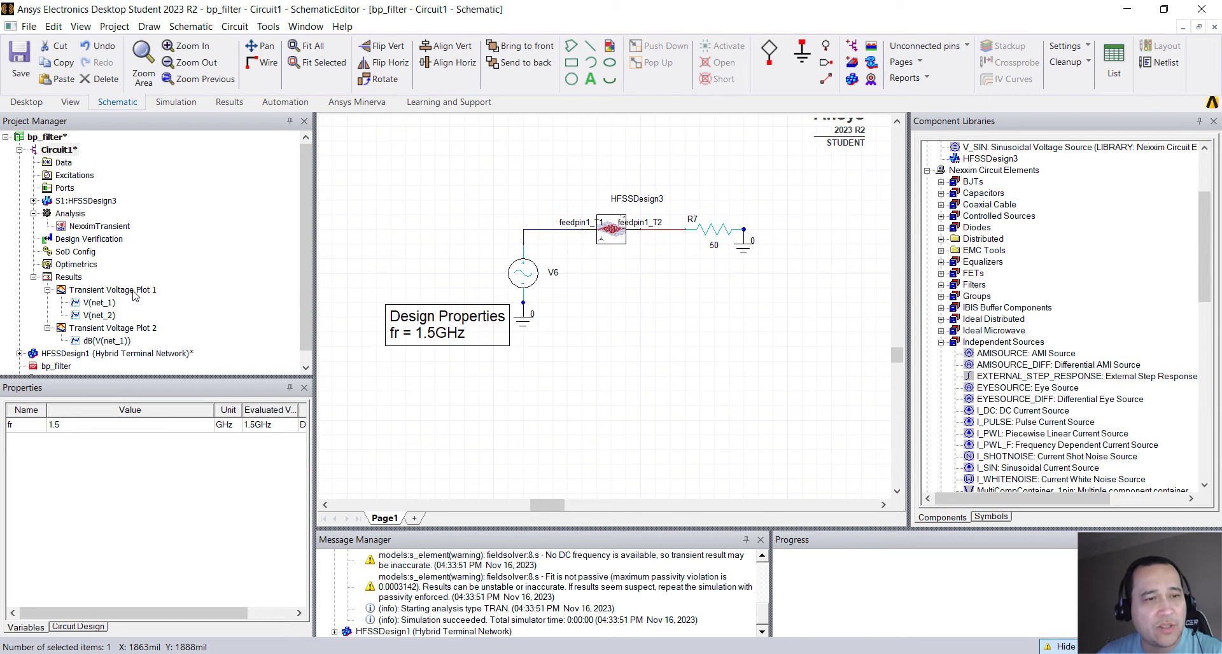
{"action": "left_click_drag", "start_coordinate": [134, 294], "coordinate": [657, 335]}
{"action": "scroll", "coordinate": [660, 342], "scroll_direction": "down", "scroll_amount": 2}
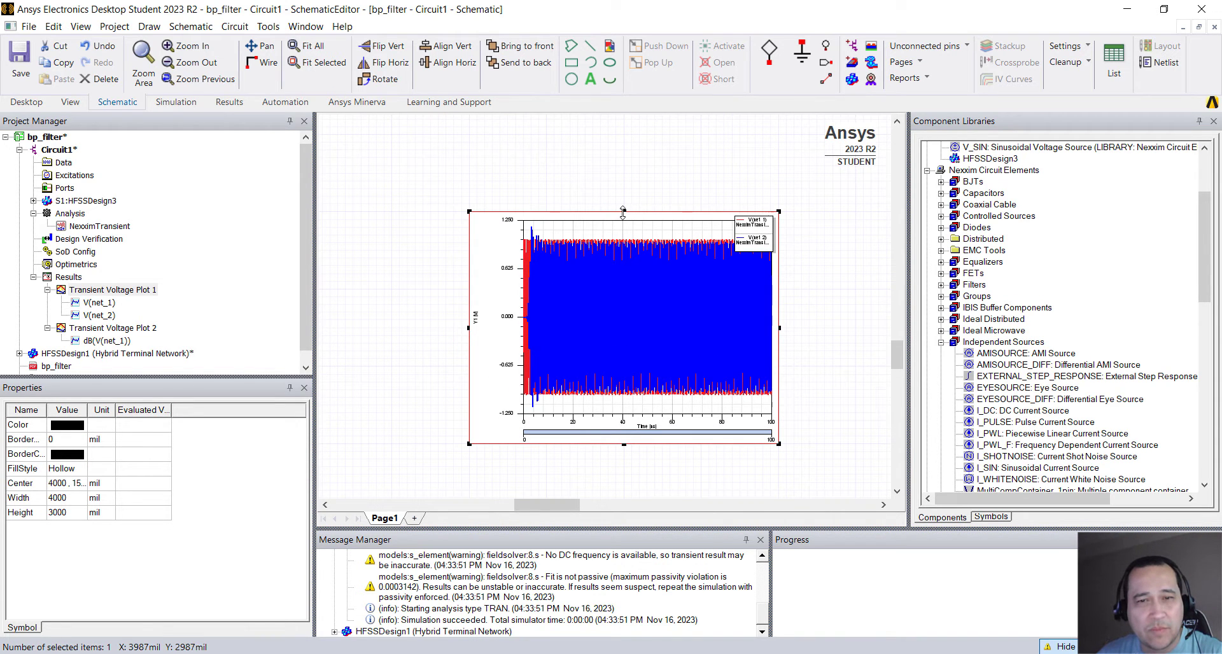
{"action": "left_click", "coordinate": [614, 340]}
{"action": "left_click", "coordinate": [614, 336]}
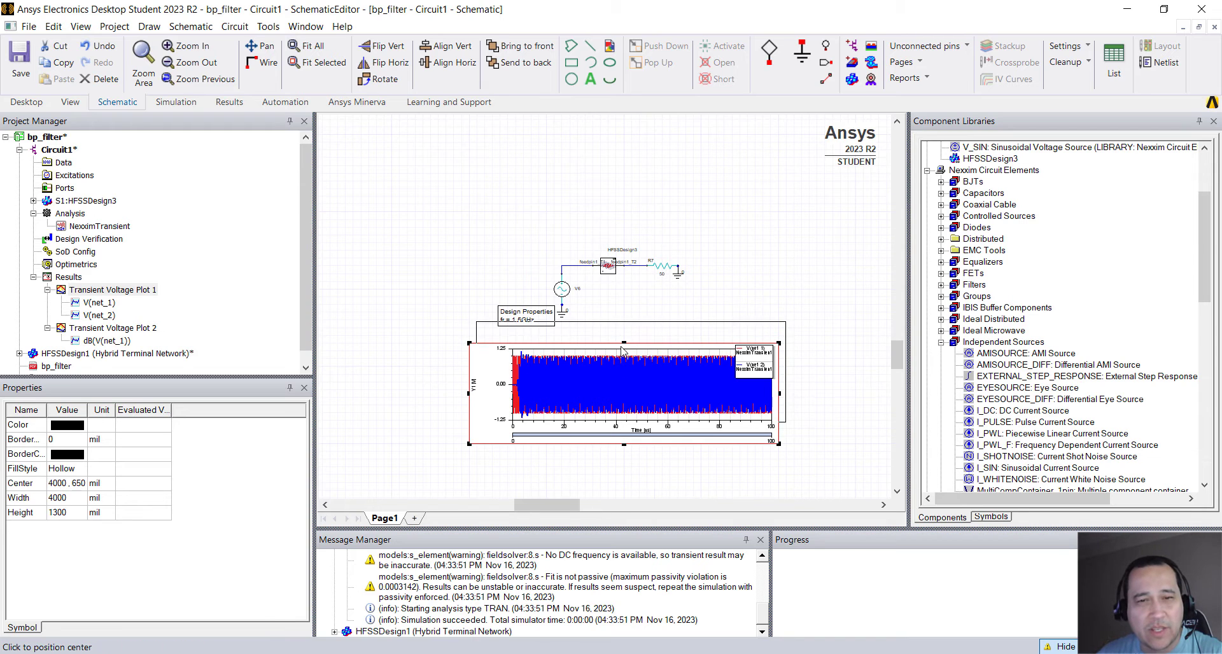
{"action": "left_click", "coordinate": [621, 345]}
{"action": "scroll", "coordinate": [620, 347], "scroll_direction": "up", "scroll_amount": 3}
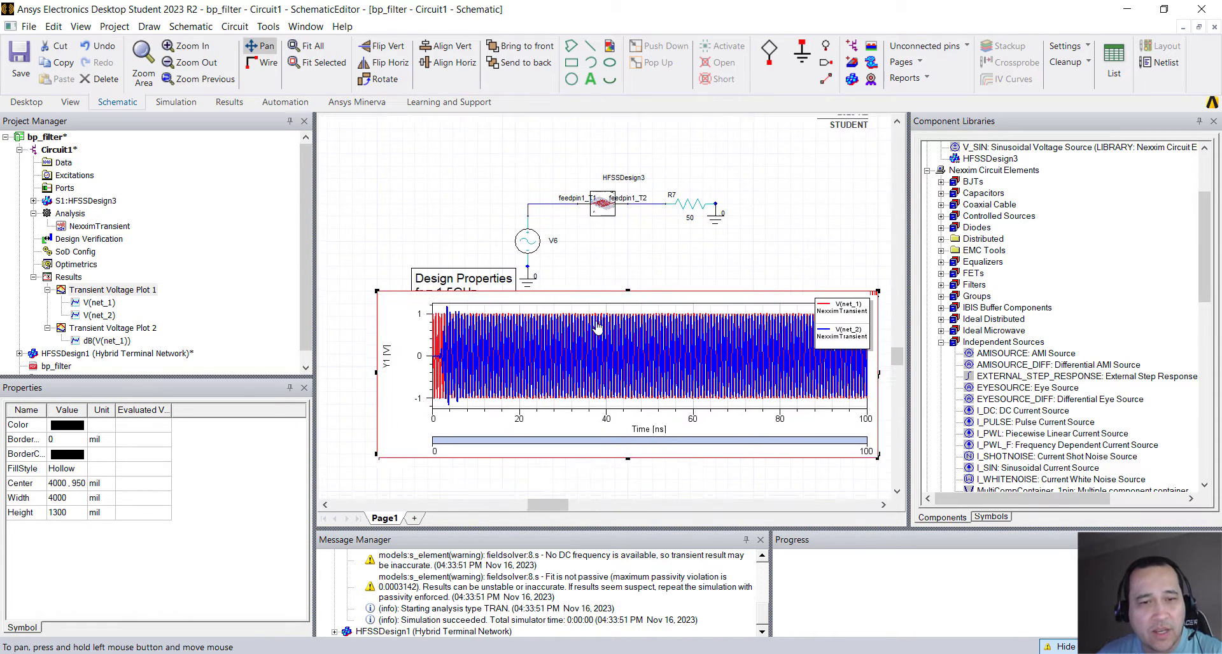
Place the dB spectrum plot under the transient plot and shorten it to 1100 mil.
{"action": "left_click_drag", "start_coordinate": [136, 333], "coordinate": [617, 268]}
{"action": "scroll", "coordinate": [616, 268], "scroll_direction": "down", "scroll_amount": 2}
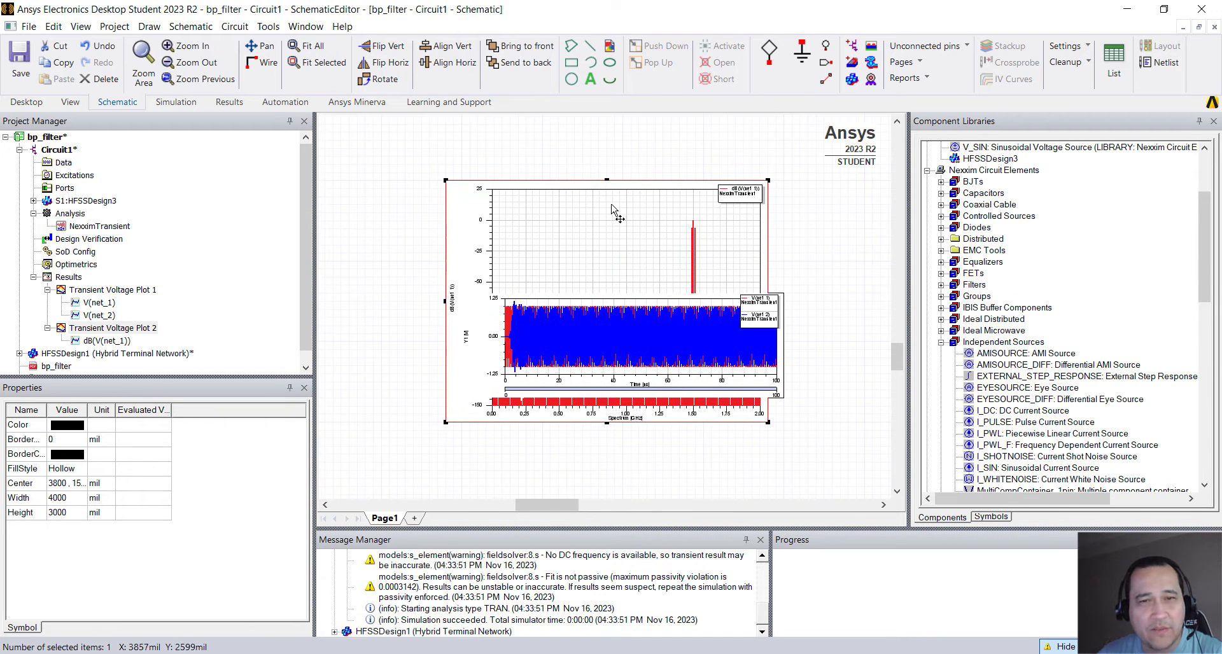
{"action": "left_click", "coordinate": [621, 261]}
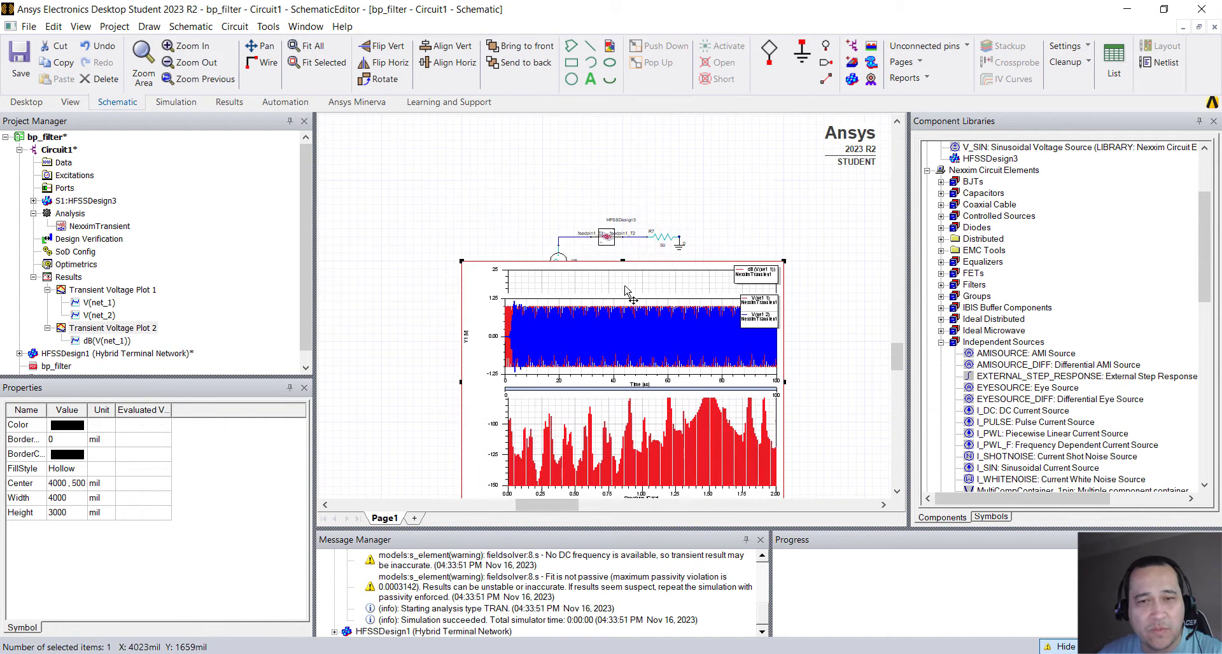
{"action": "left_click_drag", "start_coordinate": [622, 262], "coordinate": [612, 401]}
{"action": "scroll", "coordinate": [613, 401], "scroll_direction": "down", "scroll_amount": 5}
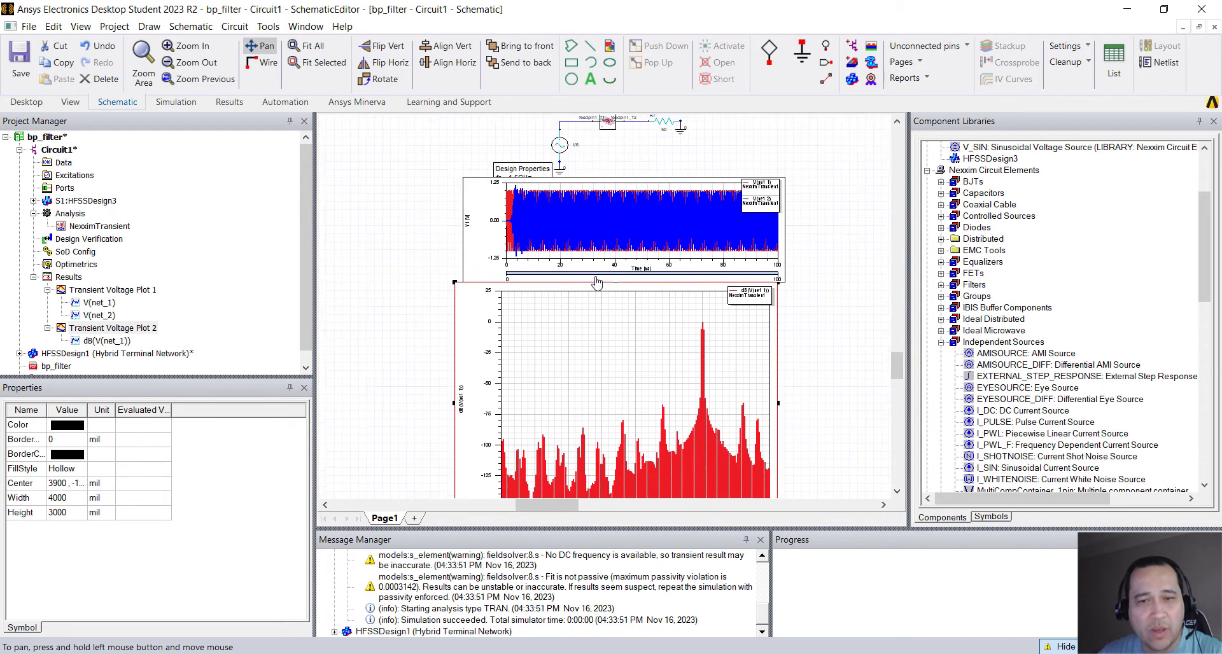
{"action": "scroll", "coordinate": [609, 296], "scroll_direction": "down", "scroll_amount": 1}
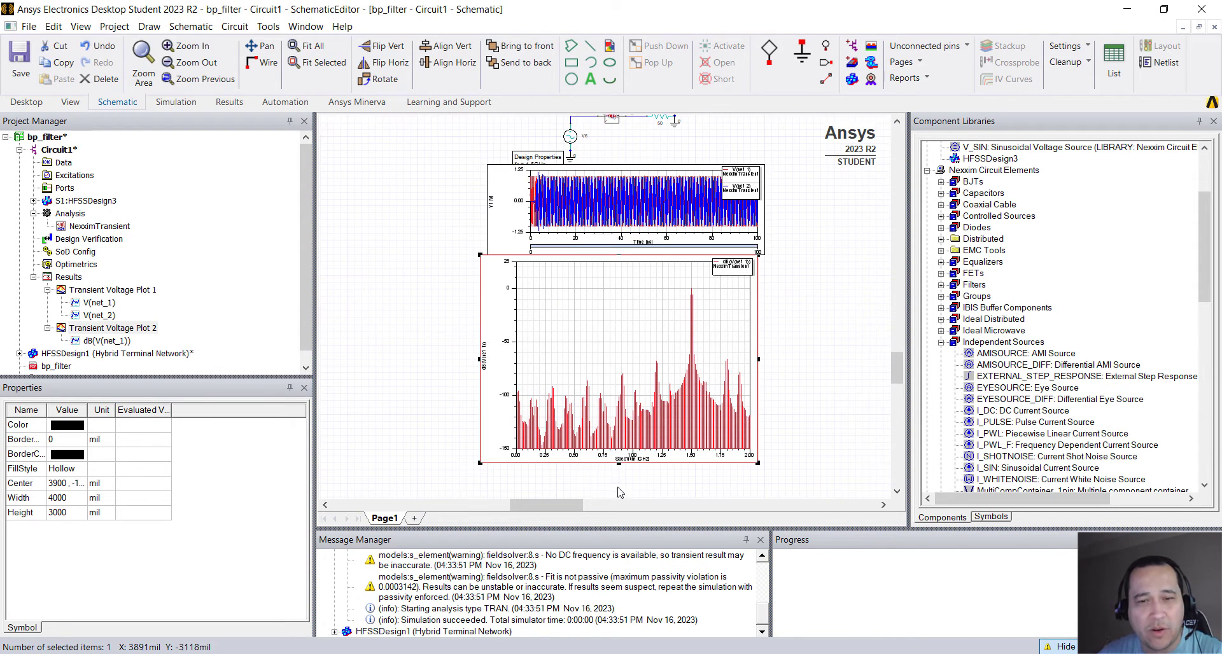
{"action": "left_click_drag", "start_coordinate": [618, 466], "coordinate": [625, 338]}
{"action": "scroll", "coordinate": [623, 338], "scroll_direction": "up", "scroll_amount": 1}
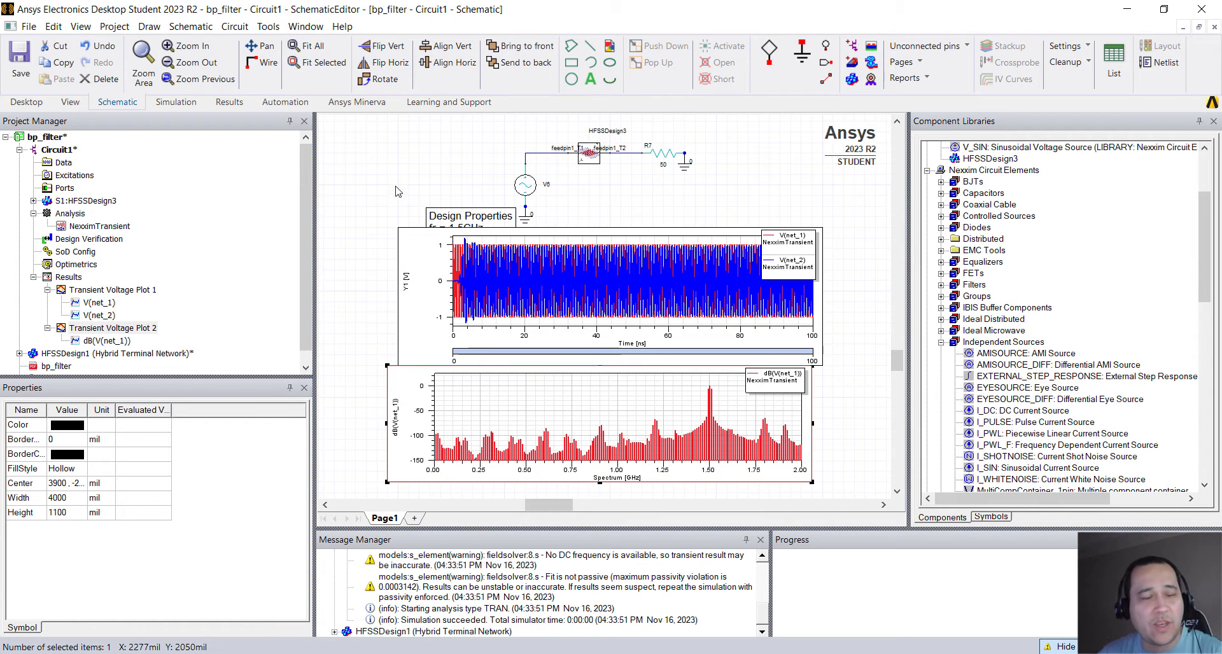
Give Transient Voltage Plot 1's time axis a fixed 30 ns maximum instead of the scrollbar.
{"action": "double_click", "coordinate": [113, 289]}
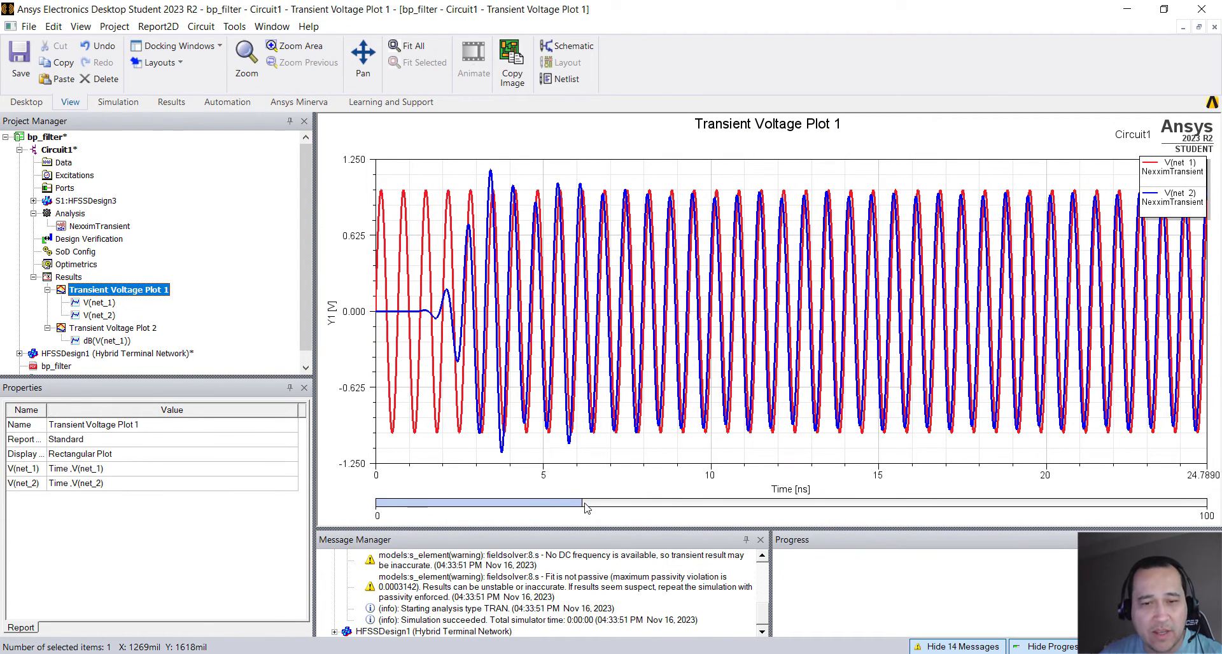
{"action": "left_click_drag", "start_coordinate": [582, 503], "coordinate": [1207, 503]}
{"action": "left_click", "coordinate": [710, 483]}
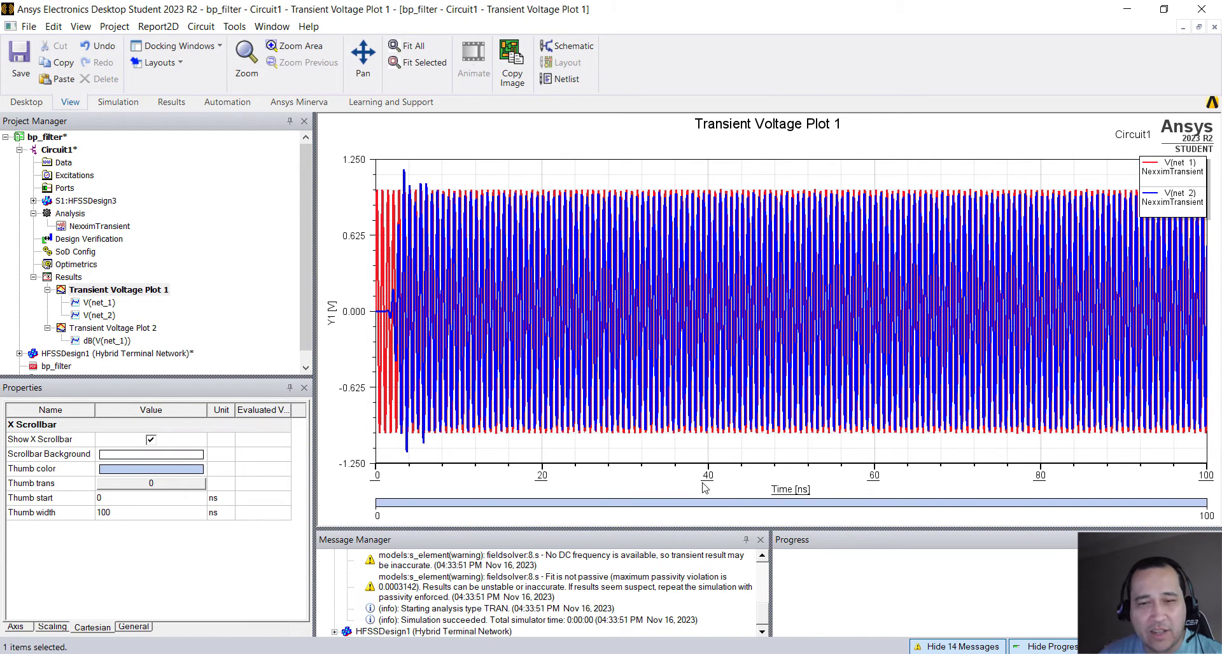
{"action": "left_click", "coordinate": [51, 626]}
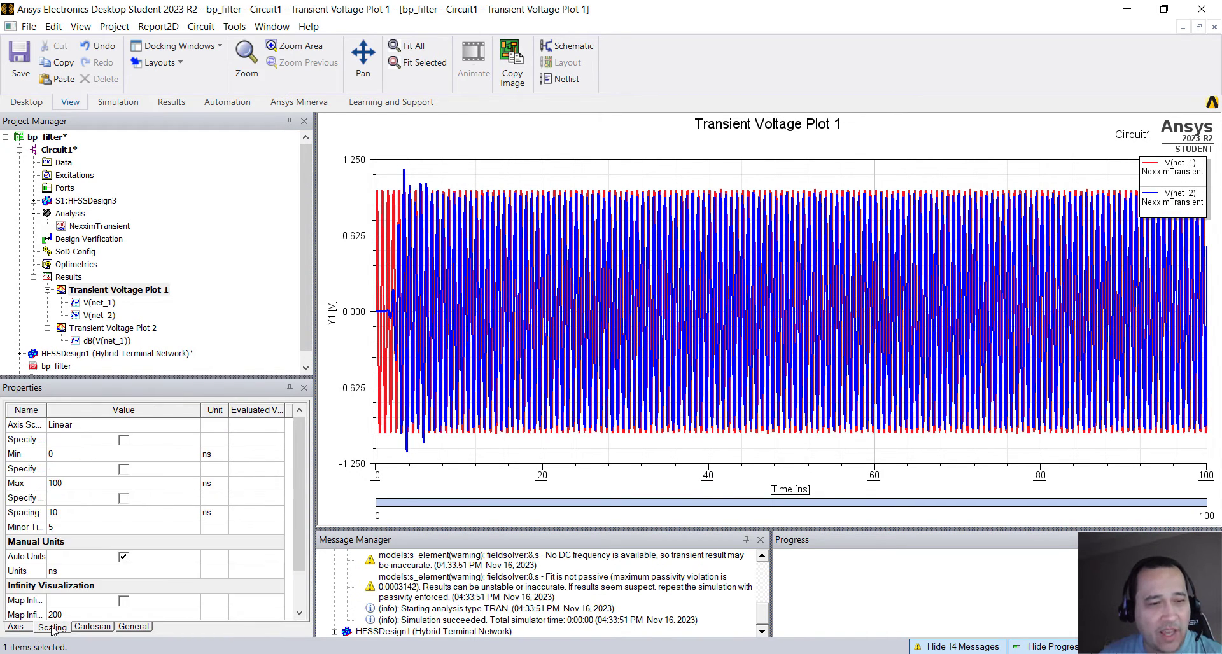
{"action": "left_click", "coordinate": [122, 470]}
{"action": "left_click", "coordinate": [119, 484]}
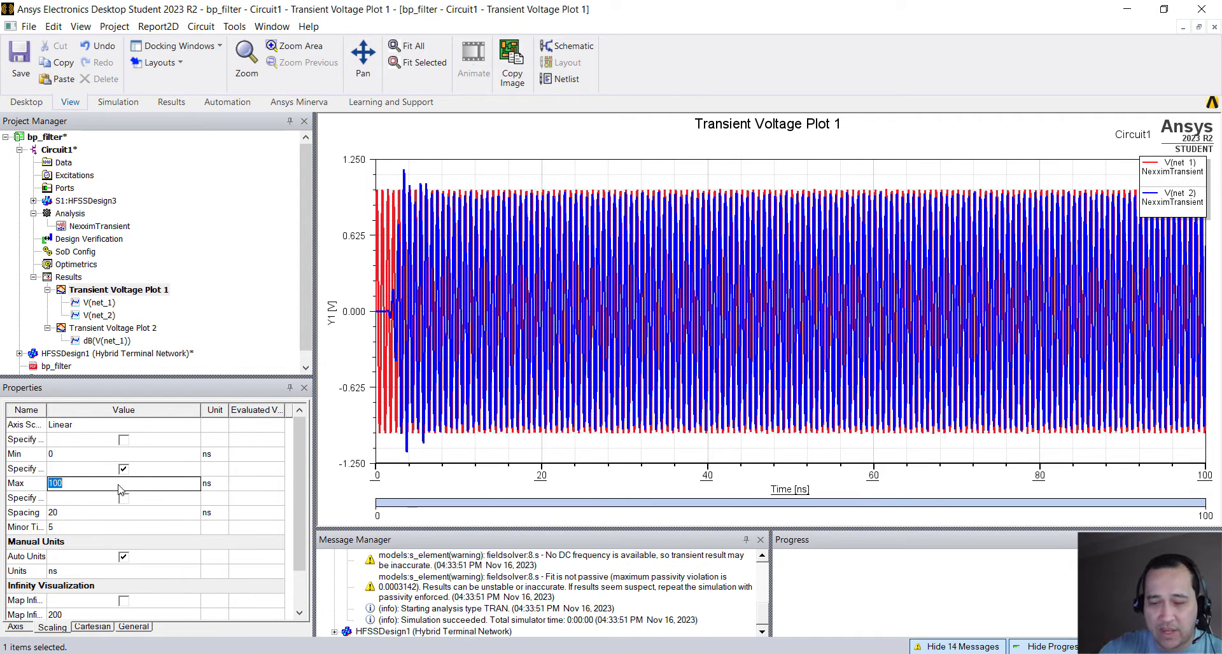
{"action": "type", "text": "30"}
{"action": "key", "text": "Return"}
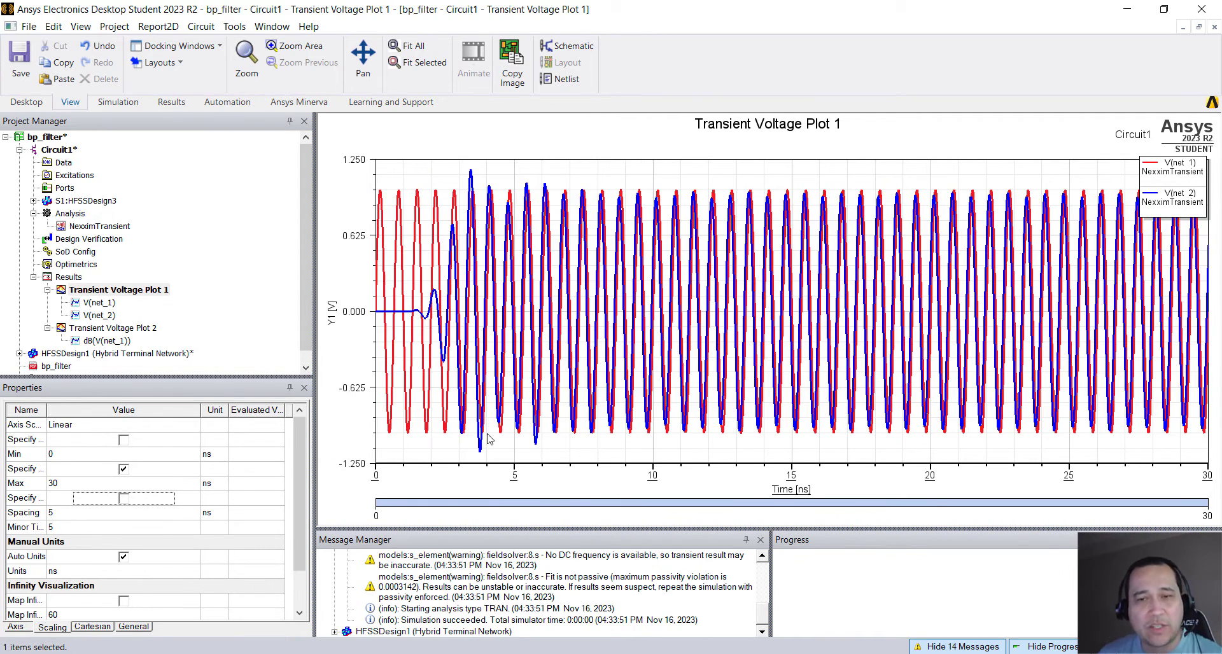
Tidy the Circuit1 schematic: Design Properties note beside the circuit, spectrum plot aligned under the transient plot.
{"action": "double_click", "coordinate": [58, 150]}
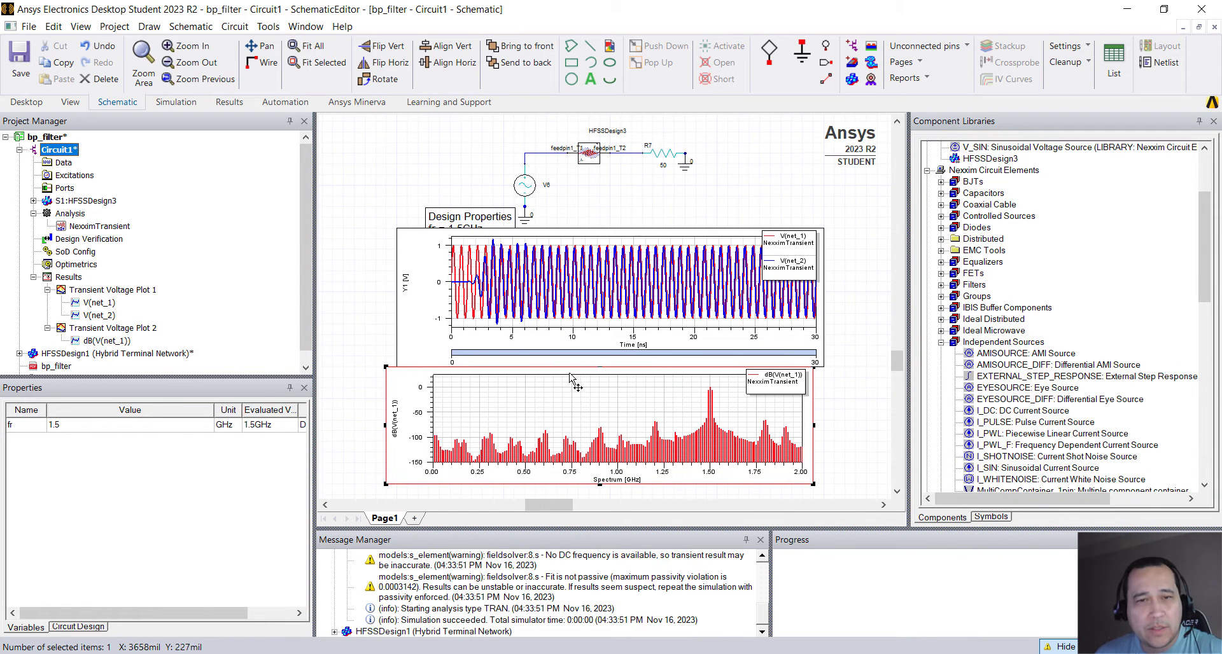
{"action": "left_click_drag", "start_coordinate": [475, 219], "coordinate": [455, 178]}
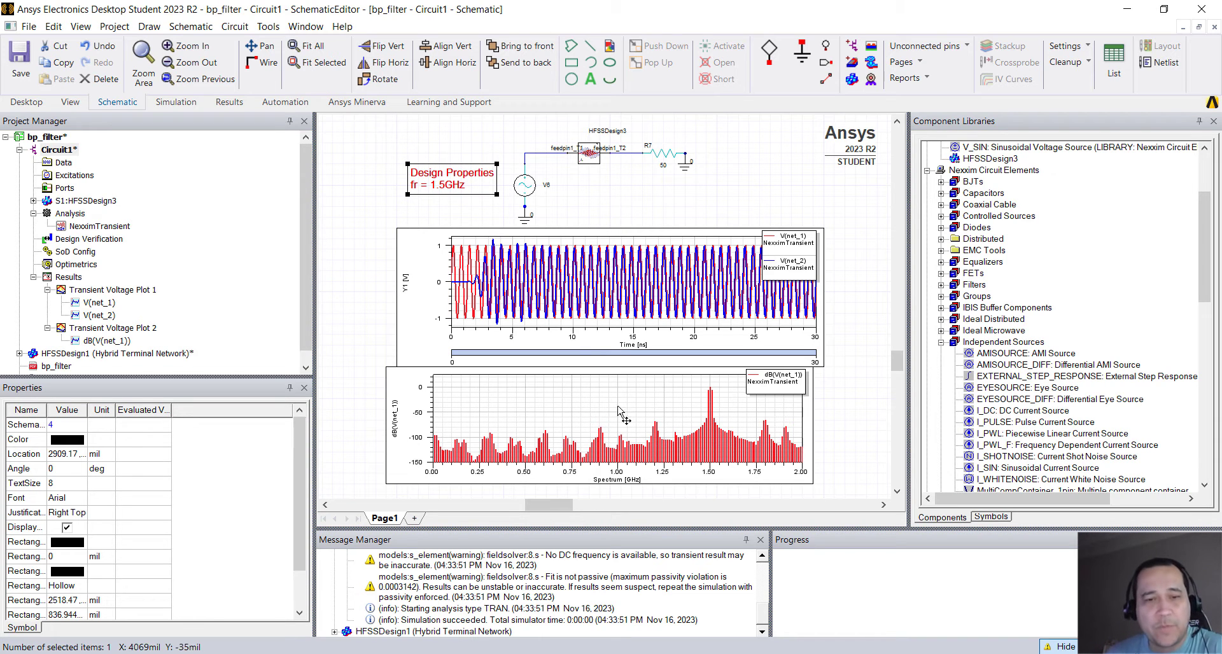
{"action": "left_click_drag", "start_coordinate": [627, 401], "coordinate": [638, 412]}
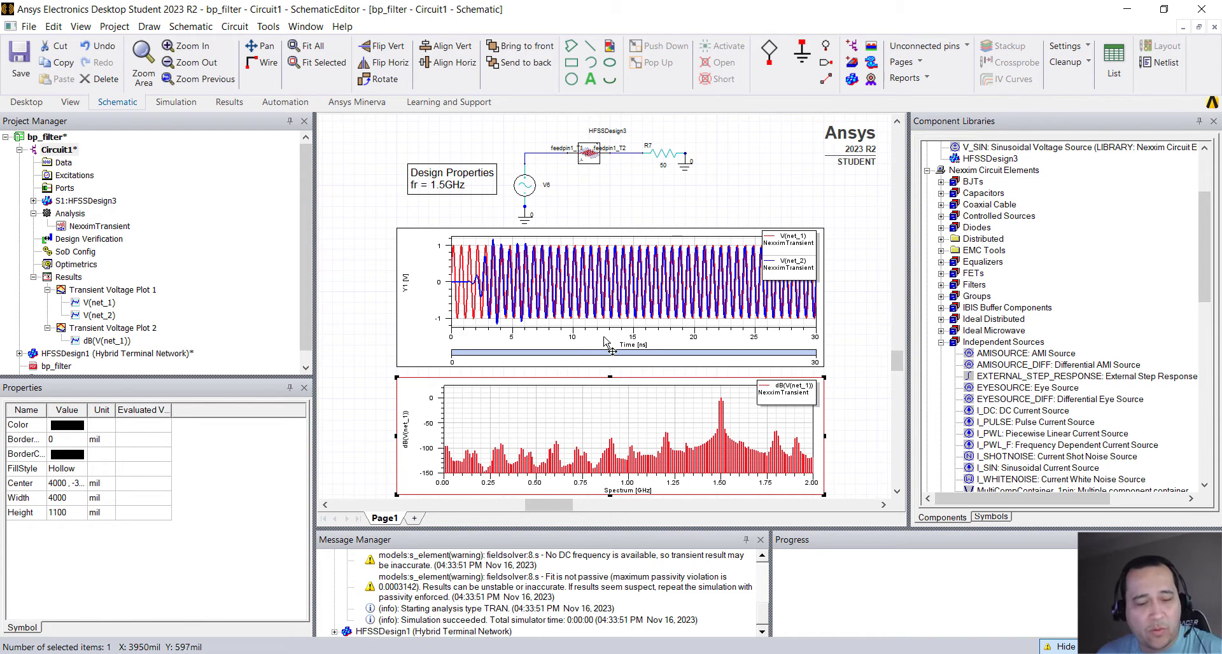
{"action": "scroll", "coordinate": [601, 348], "scroll_direction": "down", "scroll_amount": 1}
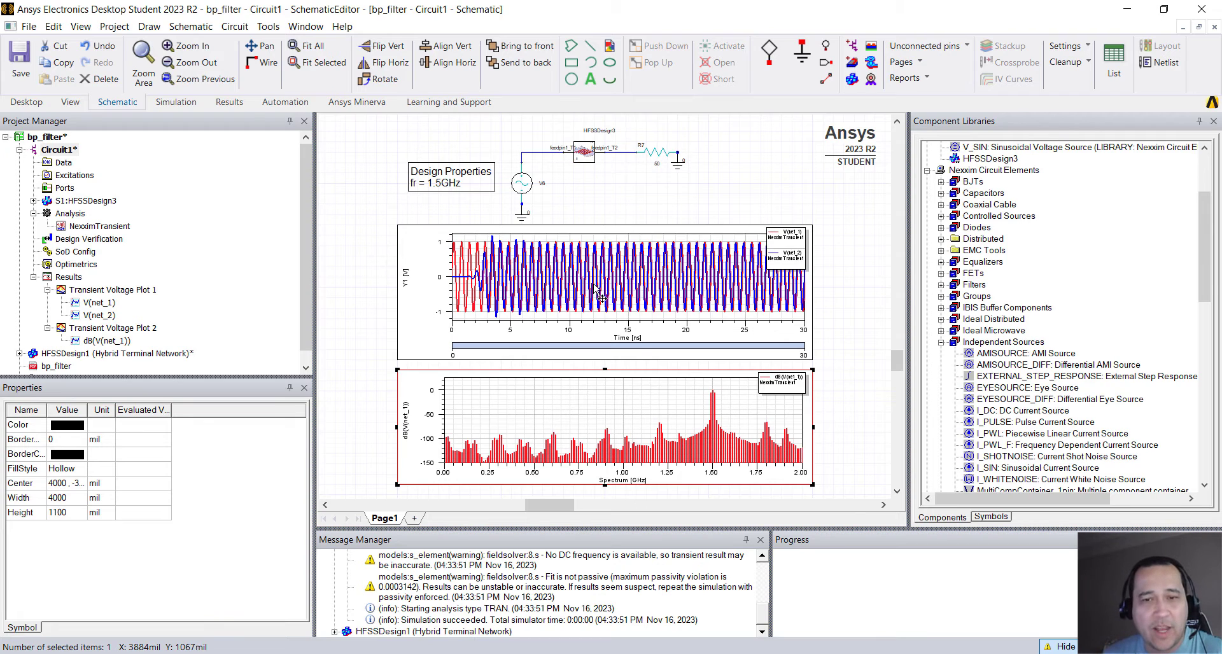
Set Circuit1's fr variable to 0.6 GHz and rerun the NexximTransient analysis.
{"action": "left_click", "coordinate": [59, 150]}
{"action": "left_click", "coordinate": [88, 426]}
{"action": "type", "text": "0.6"}
{"action": "key", "text": "Return"}
{"action": "right_click", "coordinate": [100, 228]}
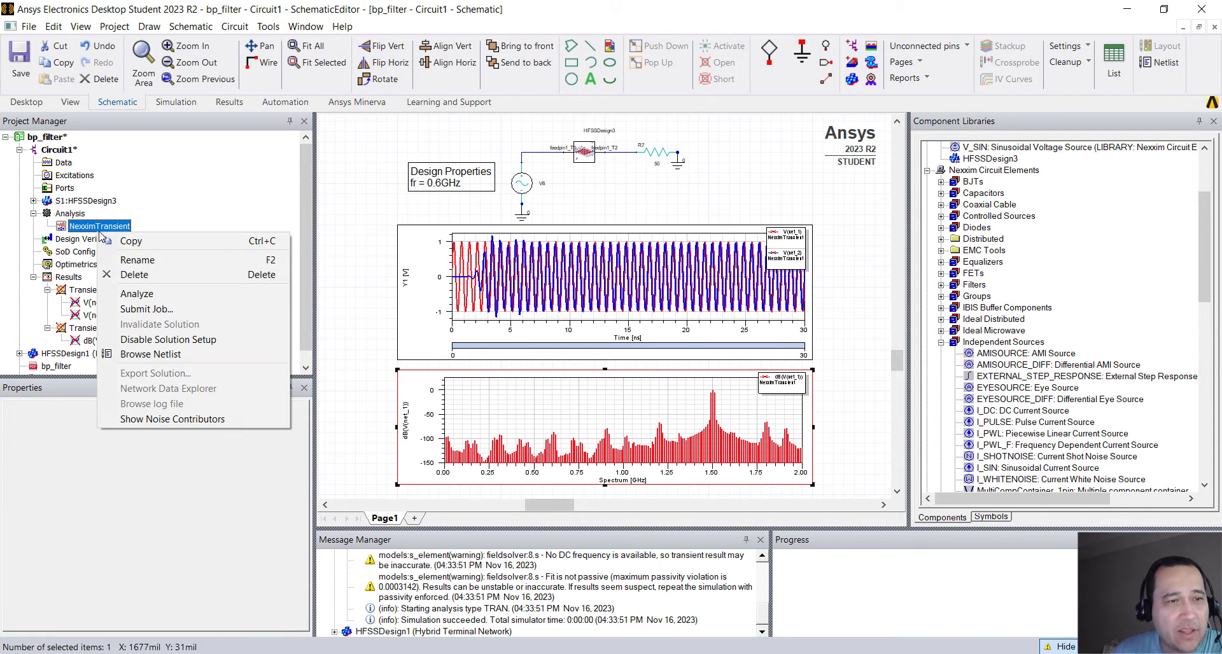
{"action": "left_click", "coordinate": [148, 292]}
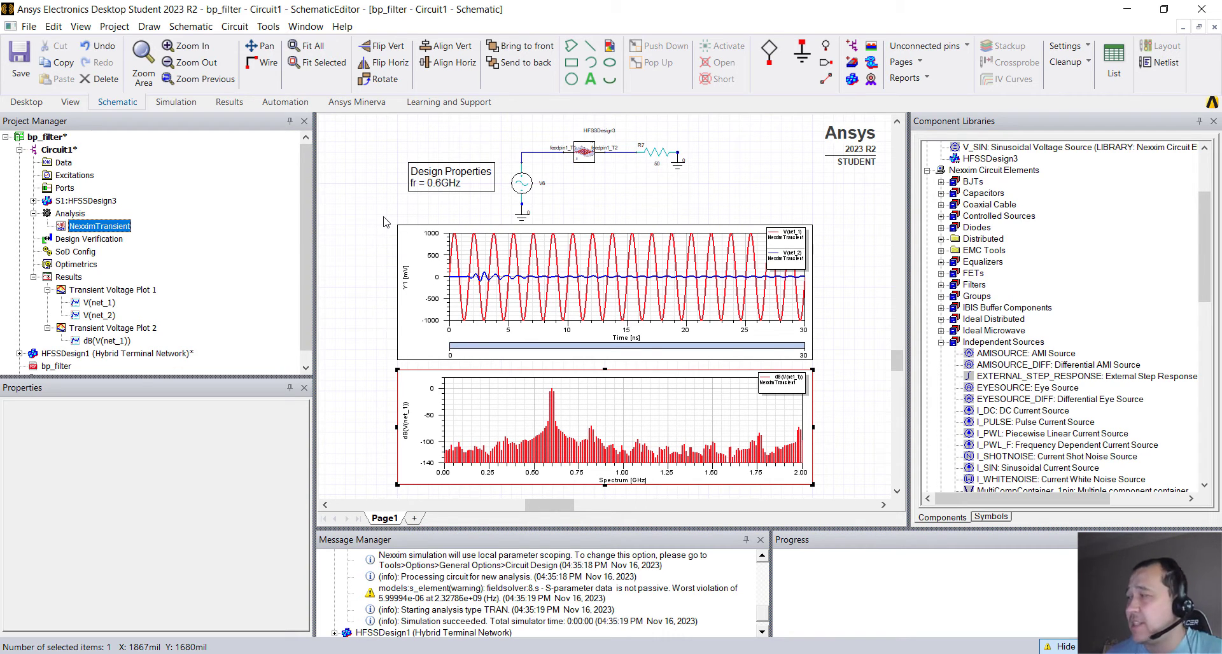
In Circuit1's Design Properties, include fr in tuning with min 0.6, max 2.4, step 10MHz.
{"action": "left_click", "coordinate": [235, 26]}
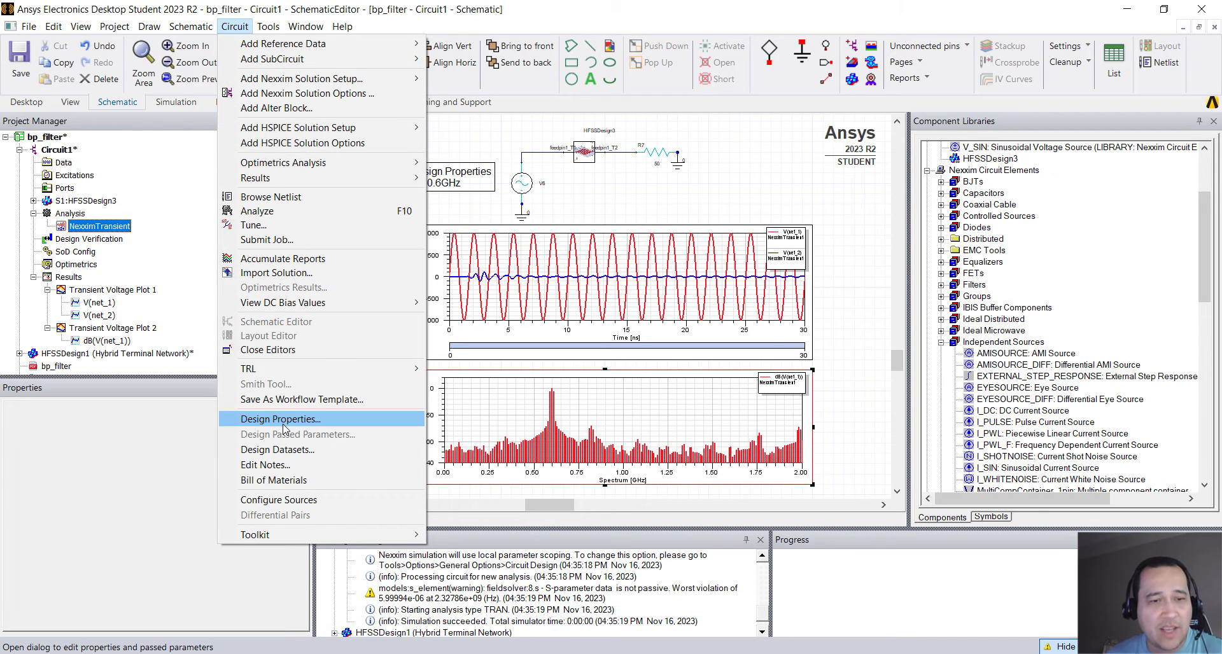
{"action": "left_click", "coordinate": [327, 422]}
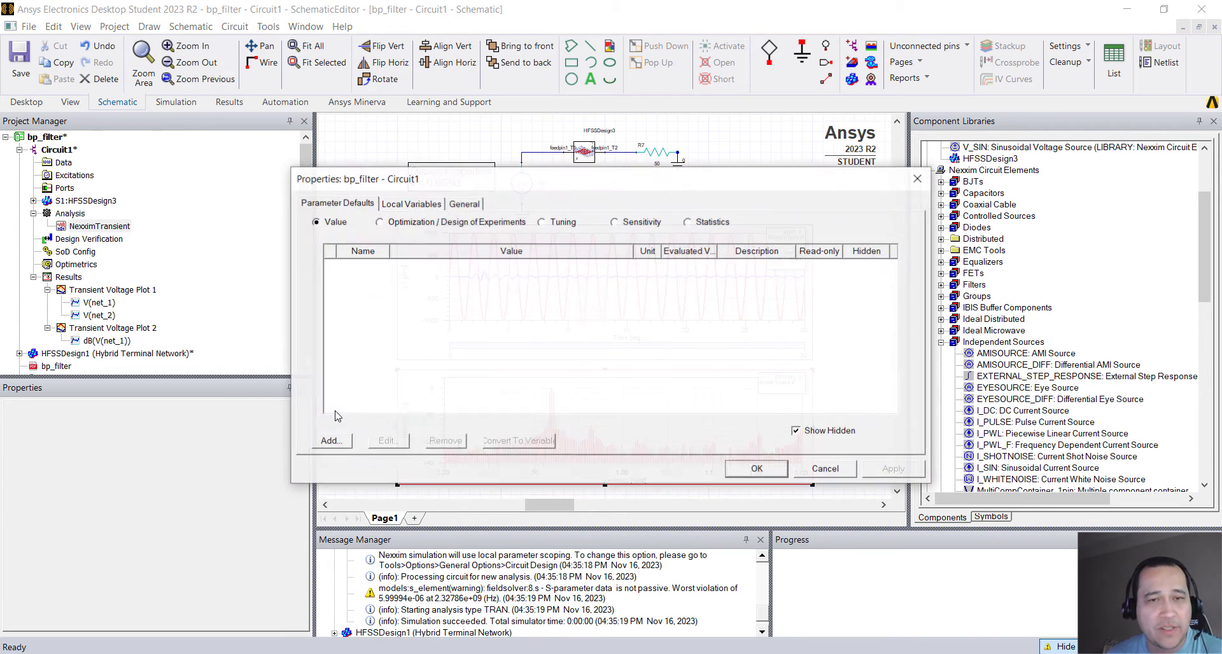
{"action": "left_click", "coordinate": [424, 206]}
{"action": "left_click", "coordinate": [542, 222]}
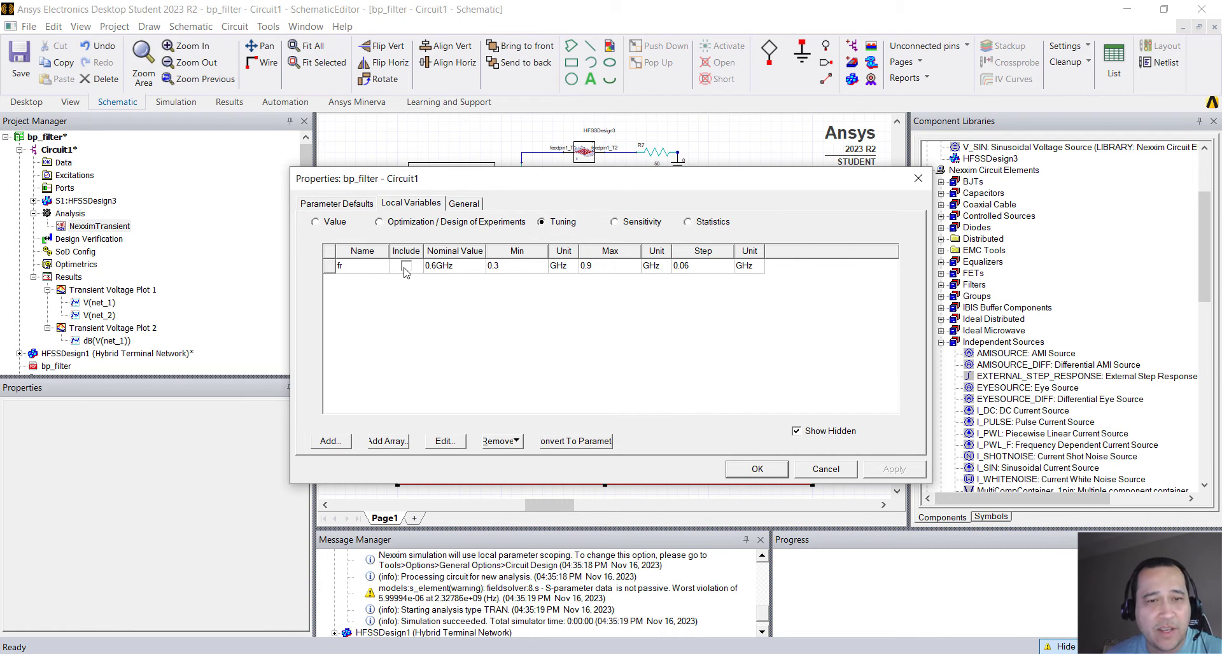
{"action": "left_click", "coordinate": [405, 268]}
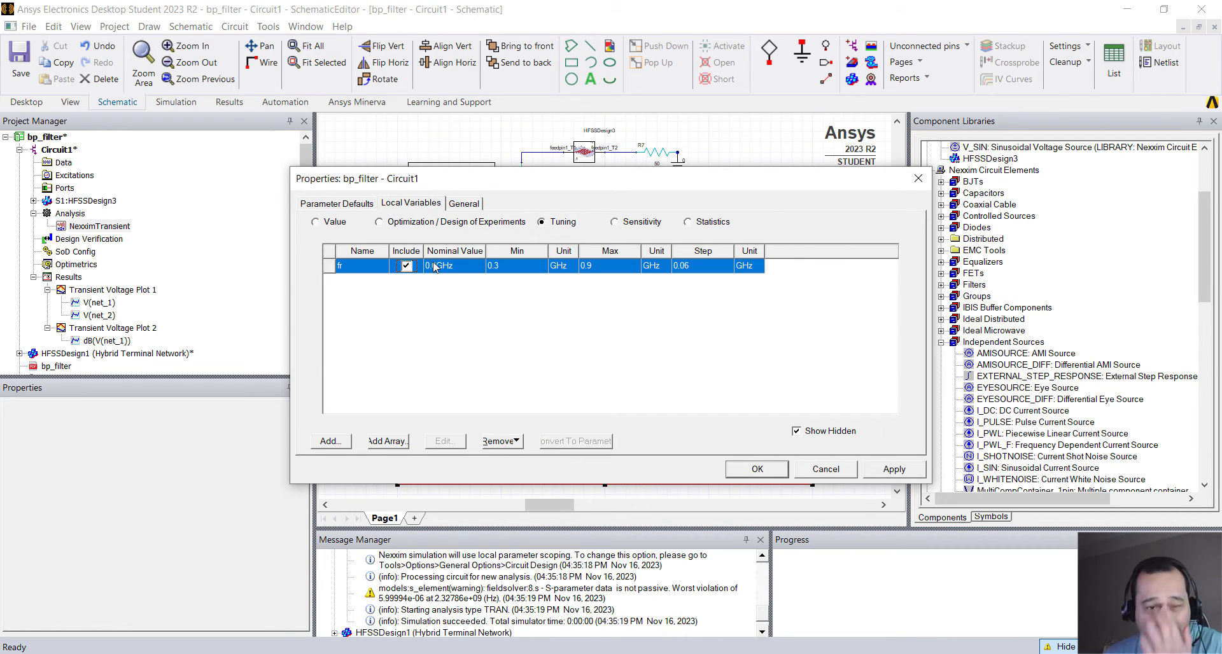
{"action": "left_click", "coordinate": [528, 266]}
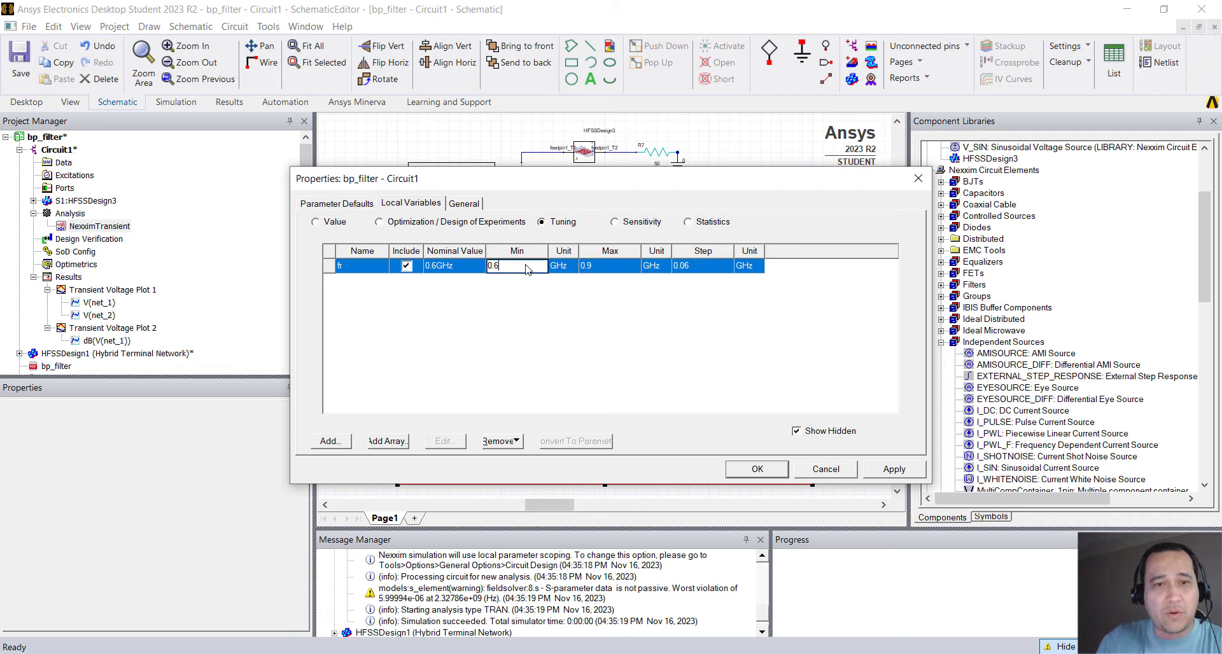
{"action": "key", "text": "Tab"}
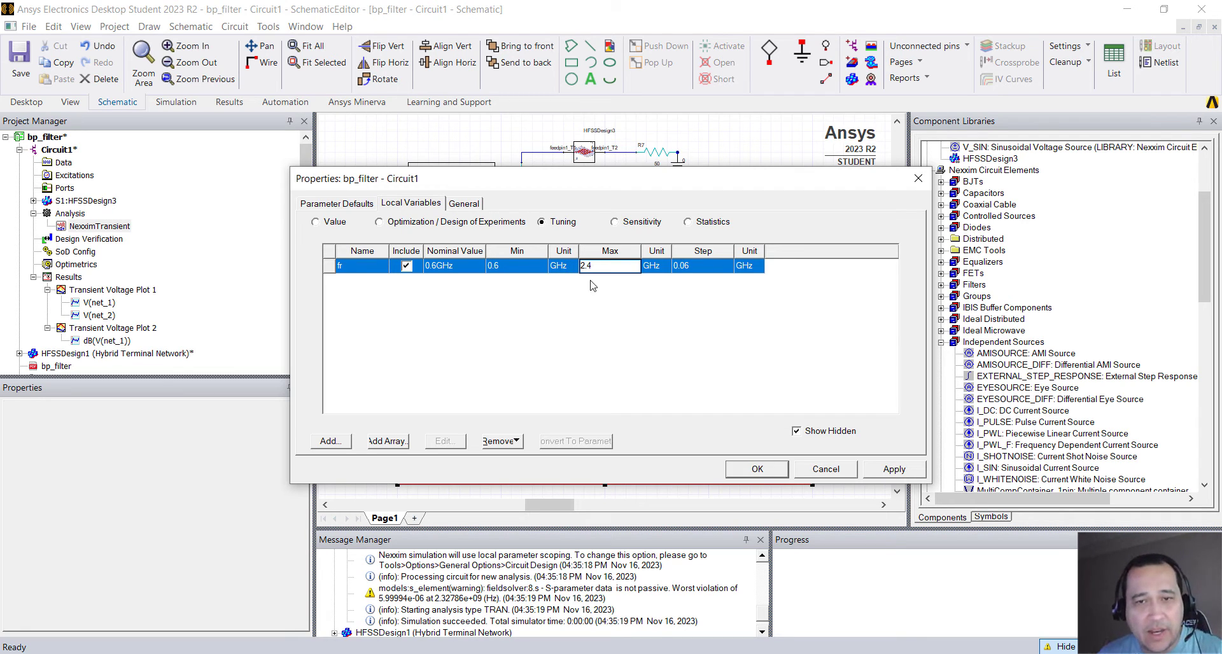
{"action": "key", "text": "Tab"}
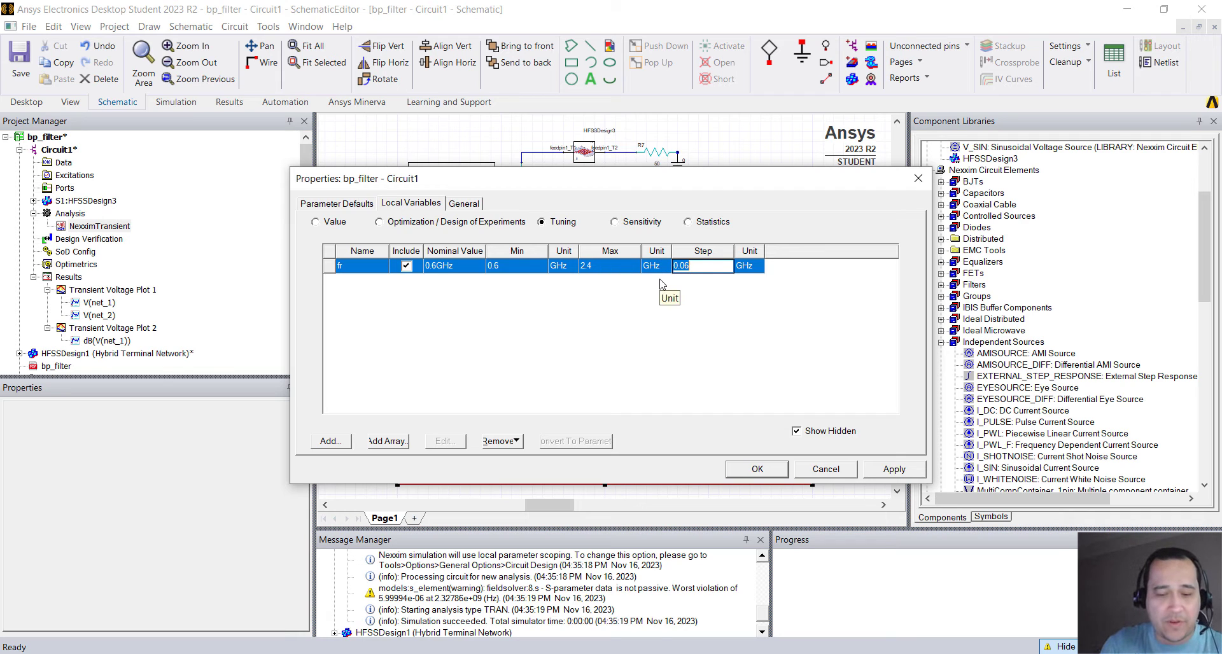
{"action": "type", "text": "10MHz"}
{"action": "key", "text": "Tab"}
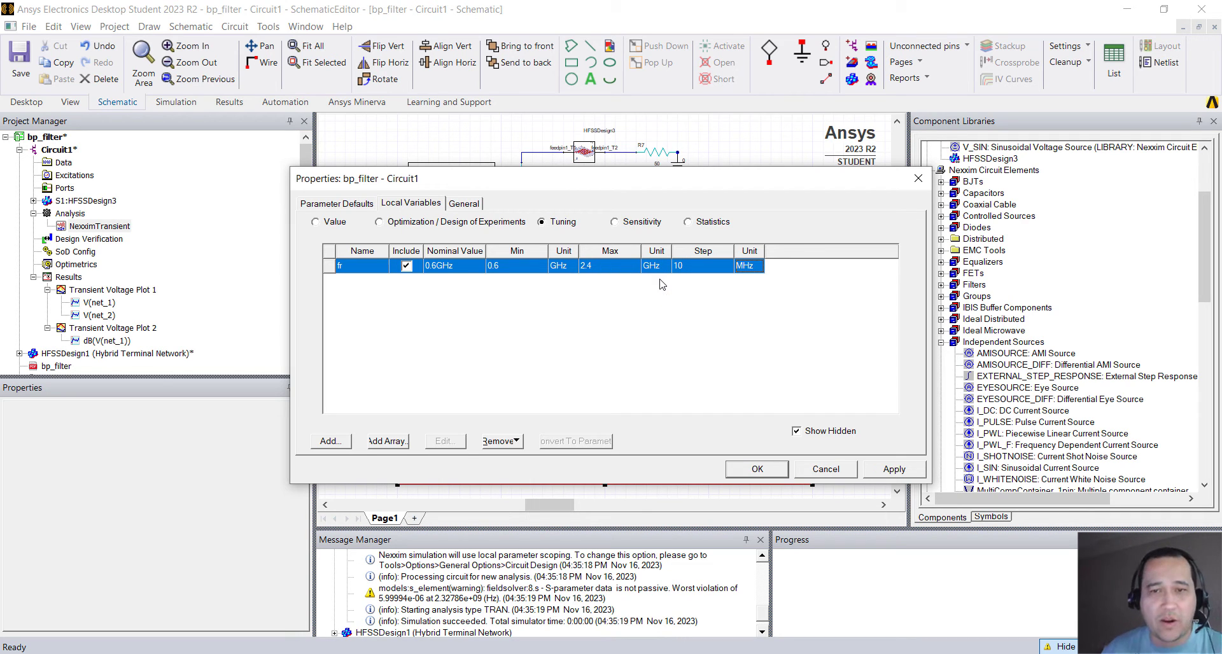
{"action": "left_click", "coordinate": [757, 469]}
Open Circuit1's Tuning window, allow non-precomputed variations, and drag the fr slider upward from 0.6 GHz.
{"action": "right_click", "coordinate": [89, 265]}
{"action": "left_click", "coordinate": [139, 323]}
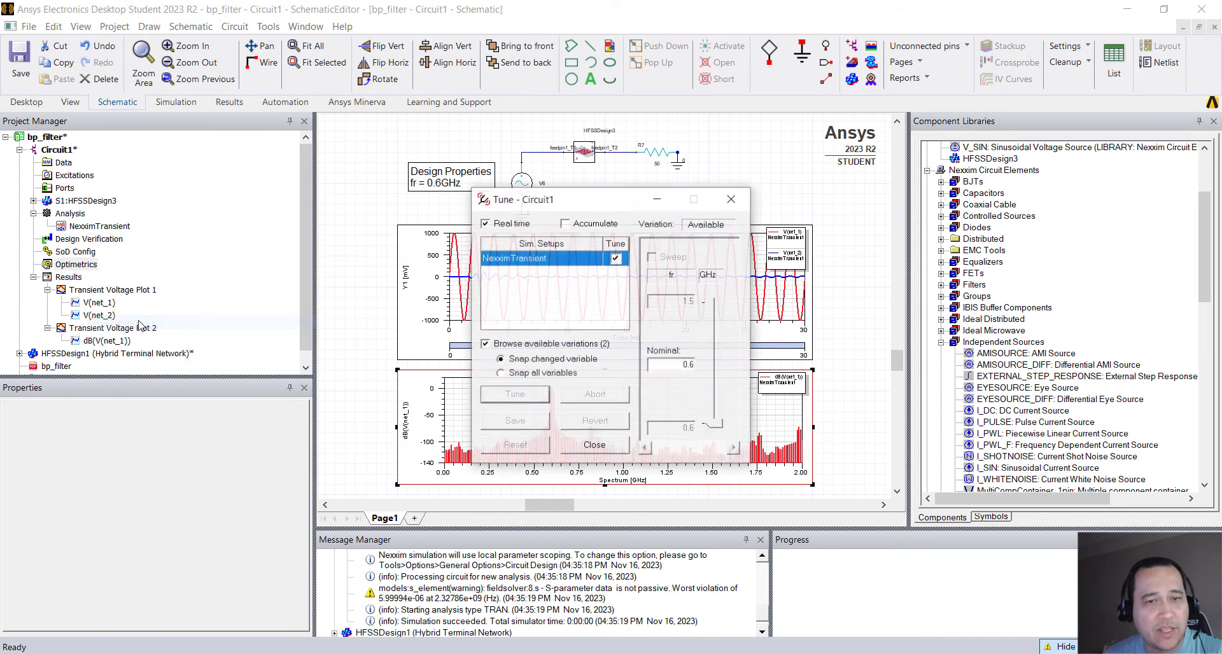
{"action": "left_click_drag", "start_coordinate": [615, 209], "coordinate": [239, 215]}
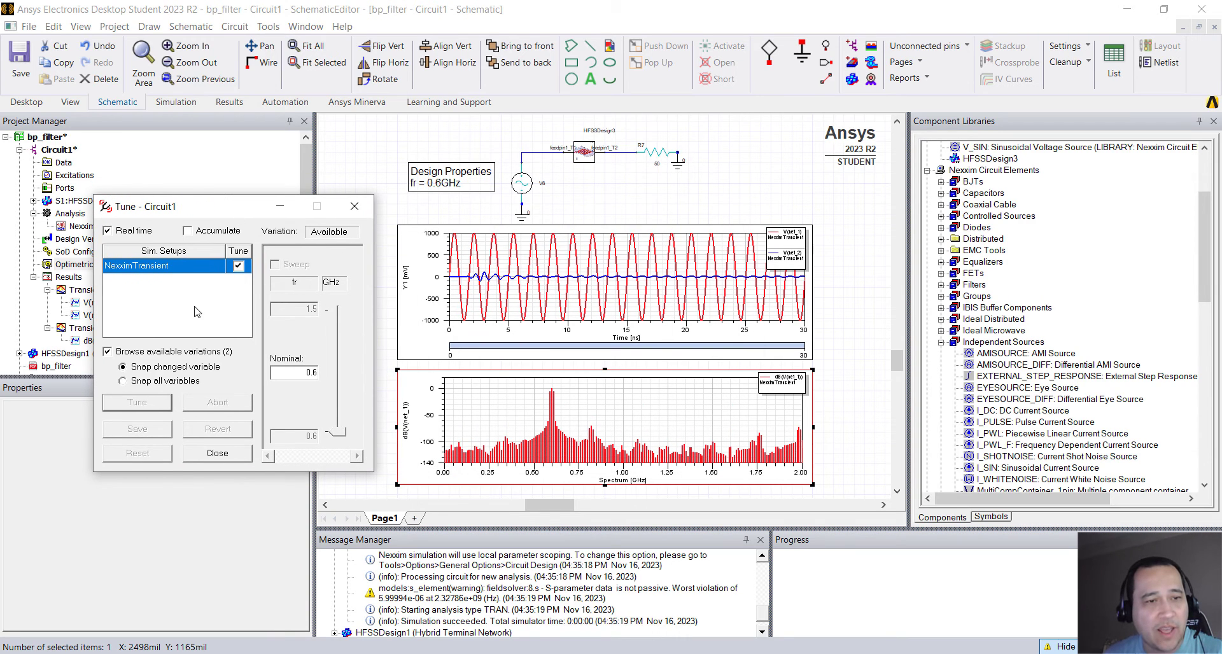
{"action": "left_click", "coordinate": [109, 353]}
{"action": "left_click", "coordinate": [337, 431]}
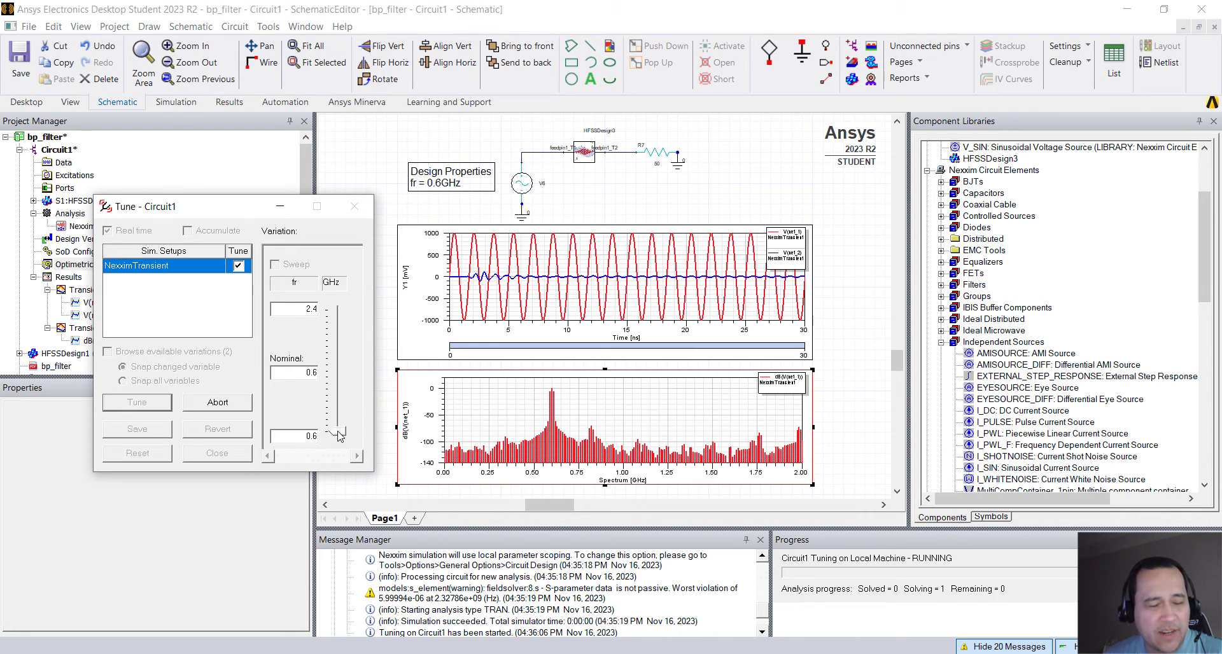
{"action": "left_click_drag", "start_coordinate": [342, 425], "coordinate": [341, 323]}
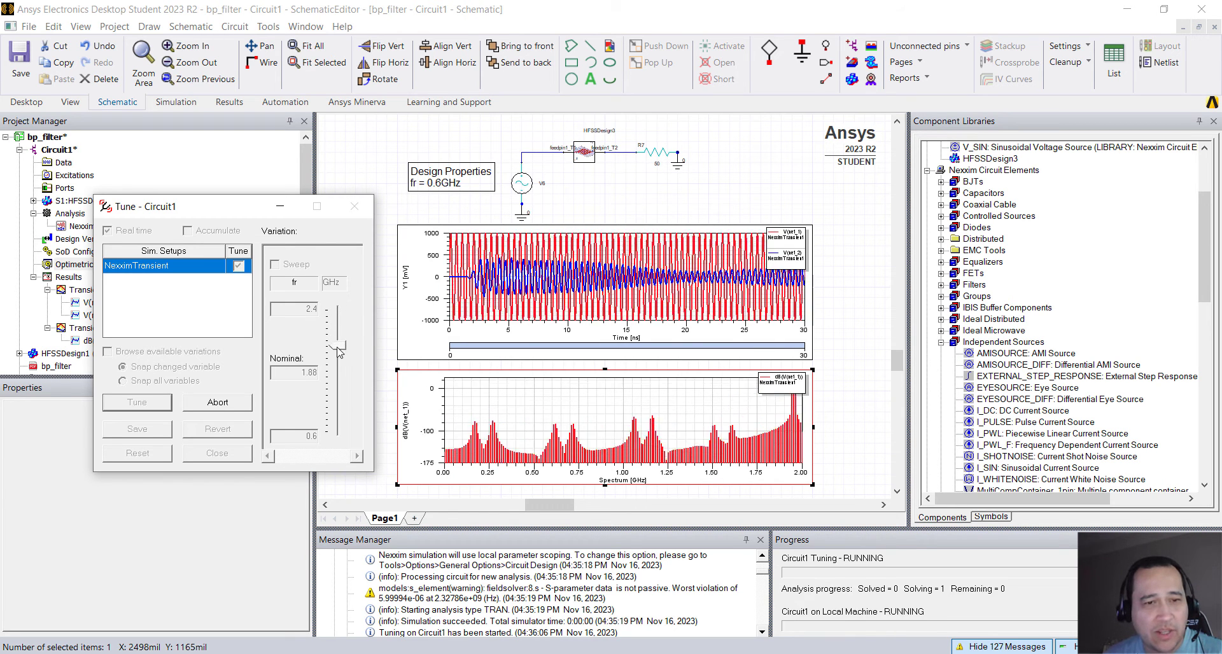